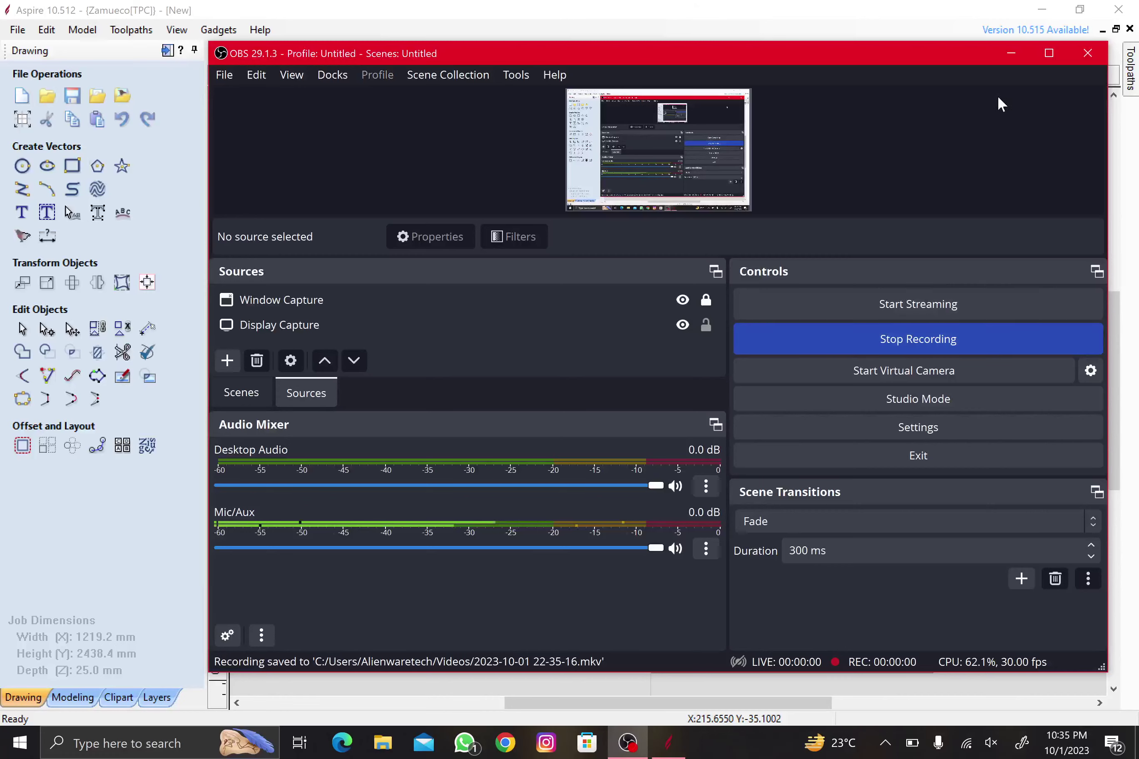
- Minimize the OBS window to reveal the Aspire job with the pyramid-tile reference image
click(1010, 54)
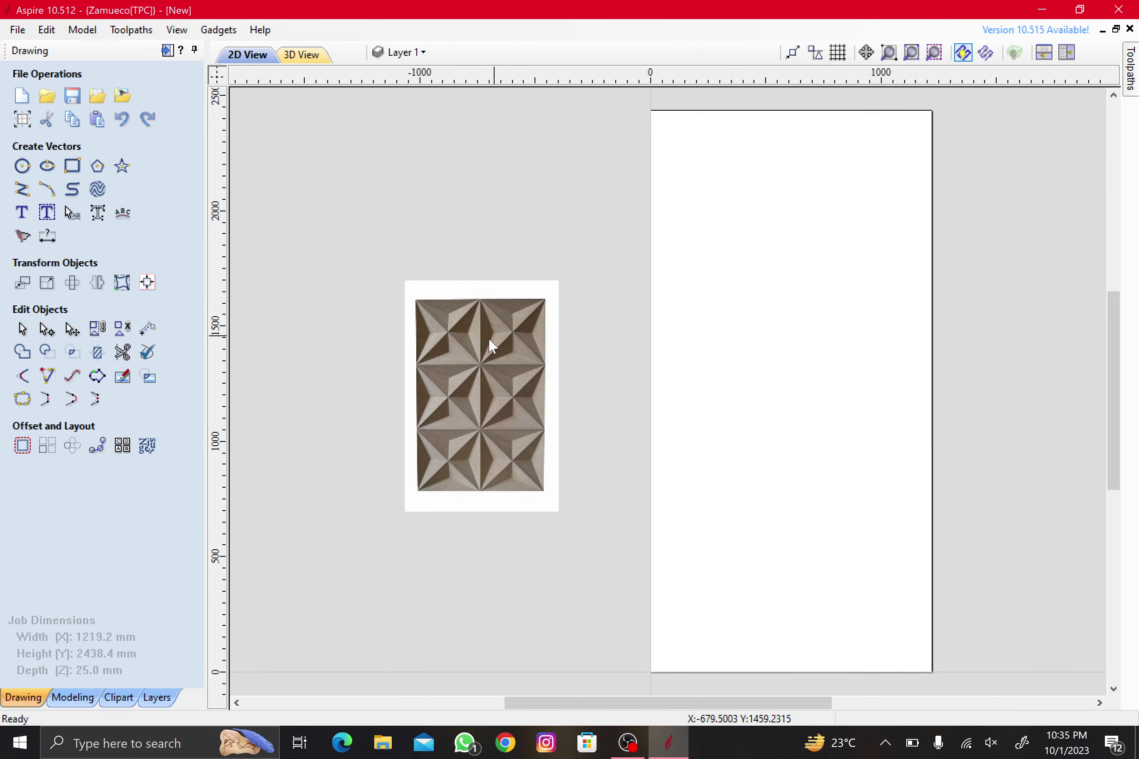
scroll(460, 406, up, 1)
scroll(503, 325, down, 1)
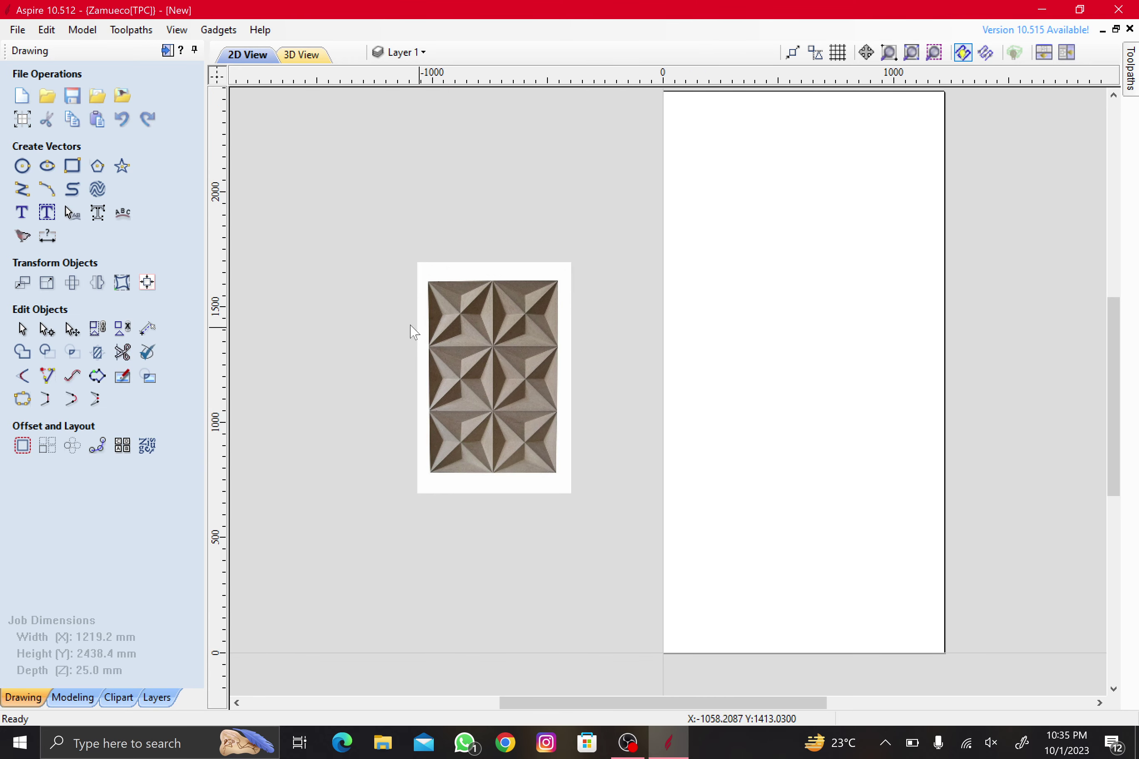
- Draw a rough rectangle, about 240 × 230 mm, on the upper part of the sheet
click(72, 166)
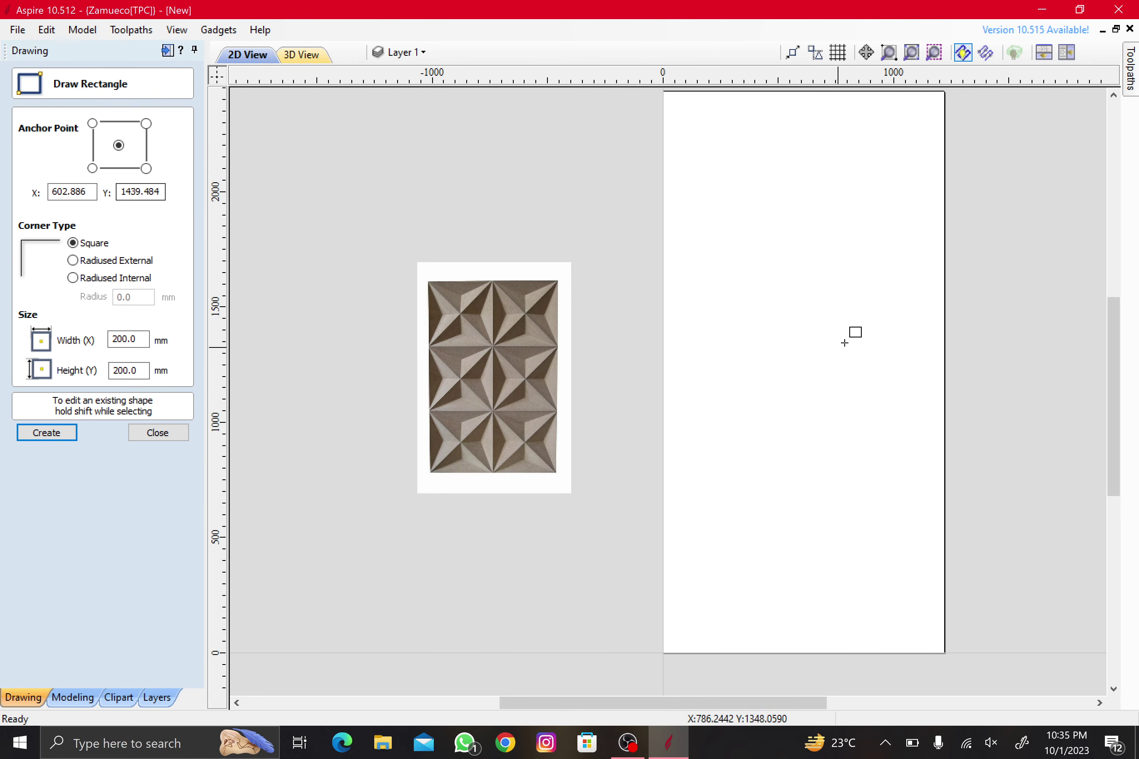
scroll(844, 287, up, 1)
drag(834, 257, 746, 339)
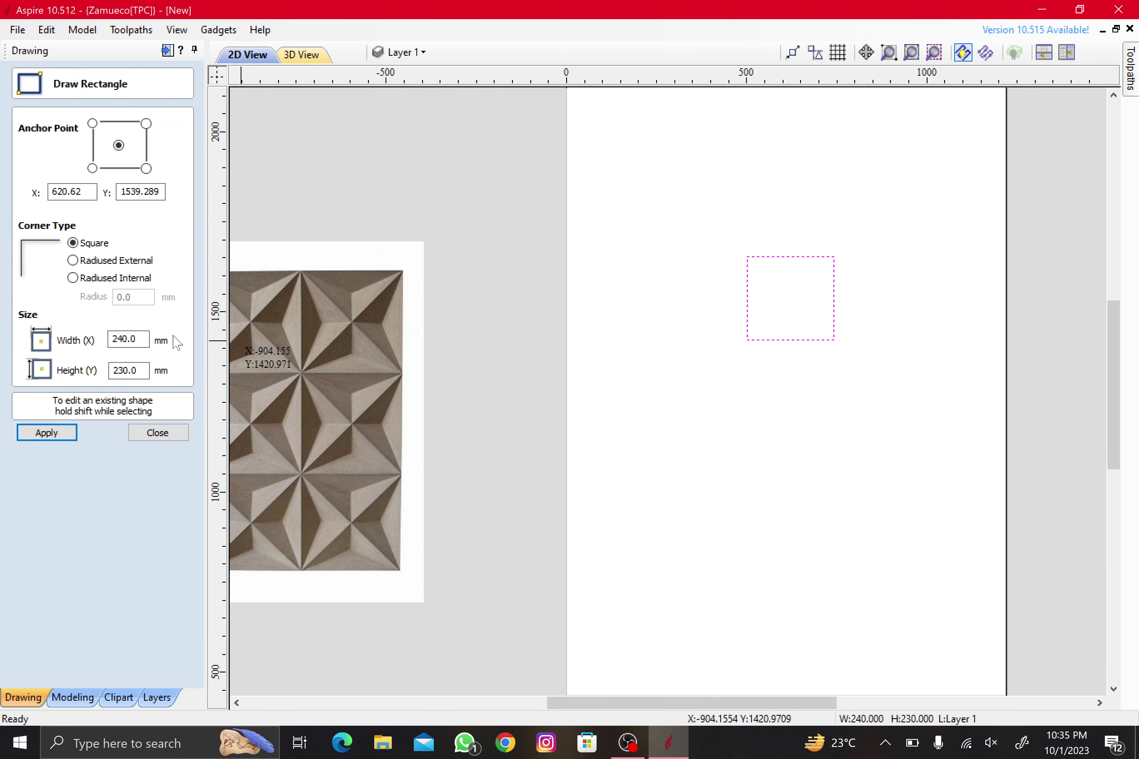
drag(136, 338, 112, 339)
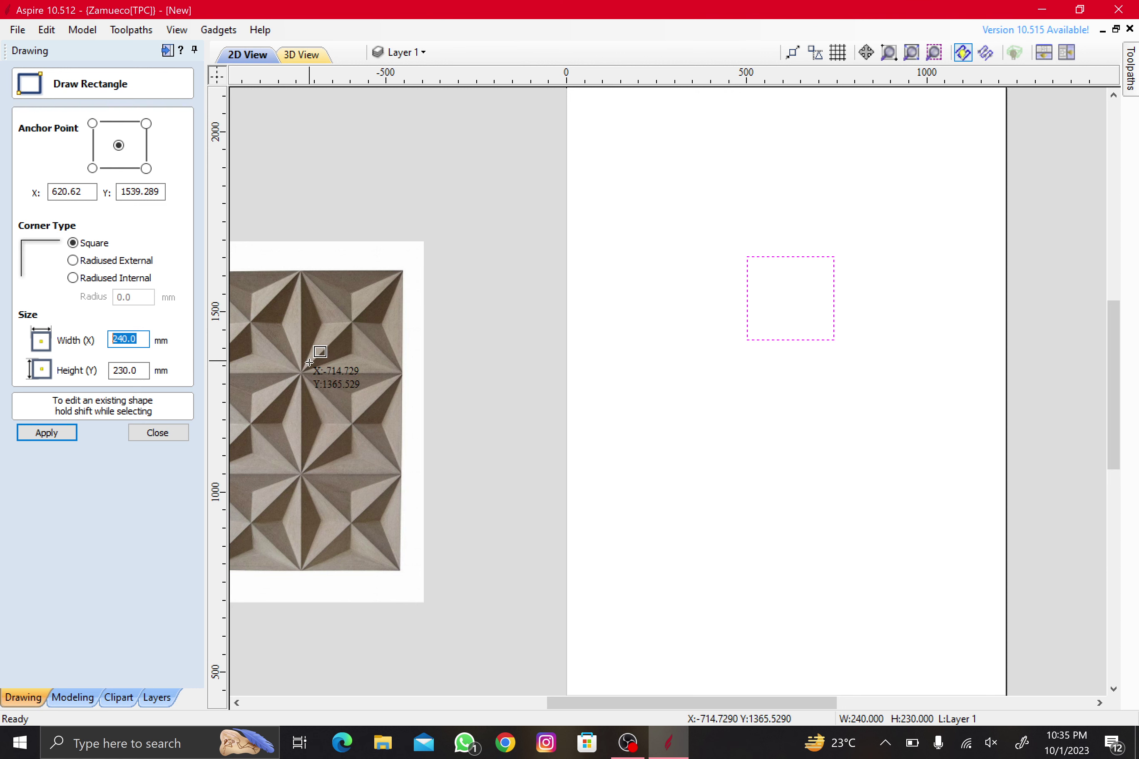
scroll(418, 364, down, 2)
scroll(416, 366, down, 1)
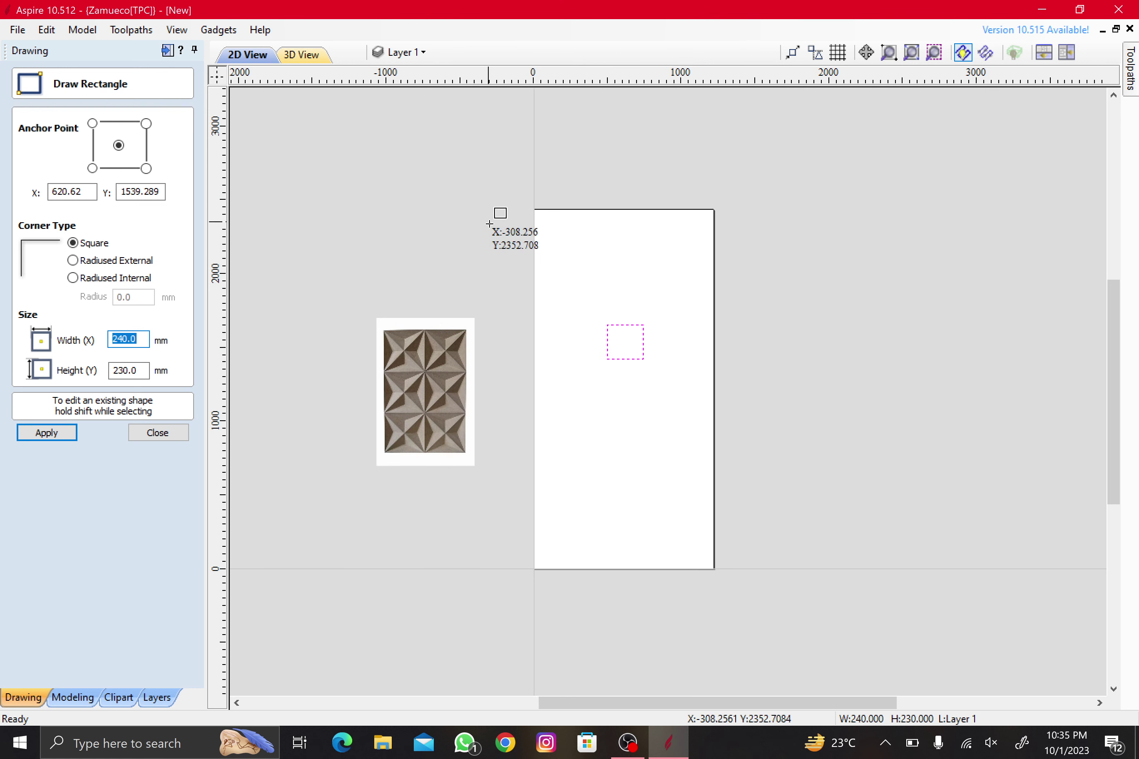
scroll(515, 328, down, 1)
scroll(588, 373, down, 1)
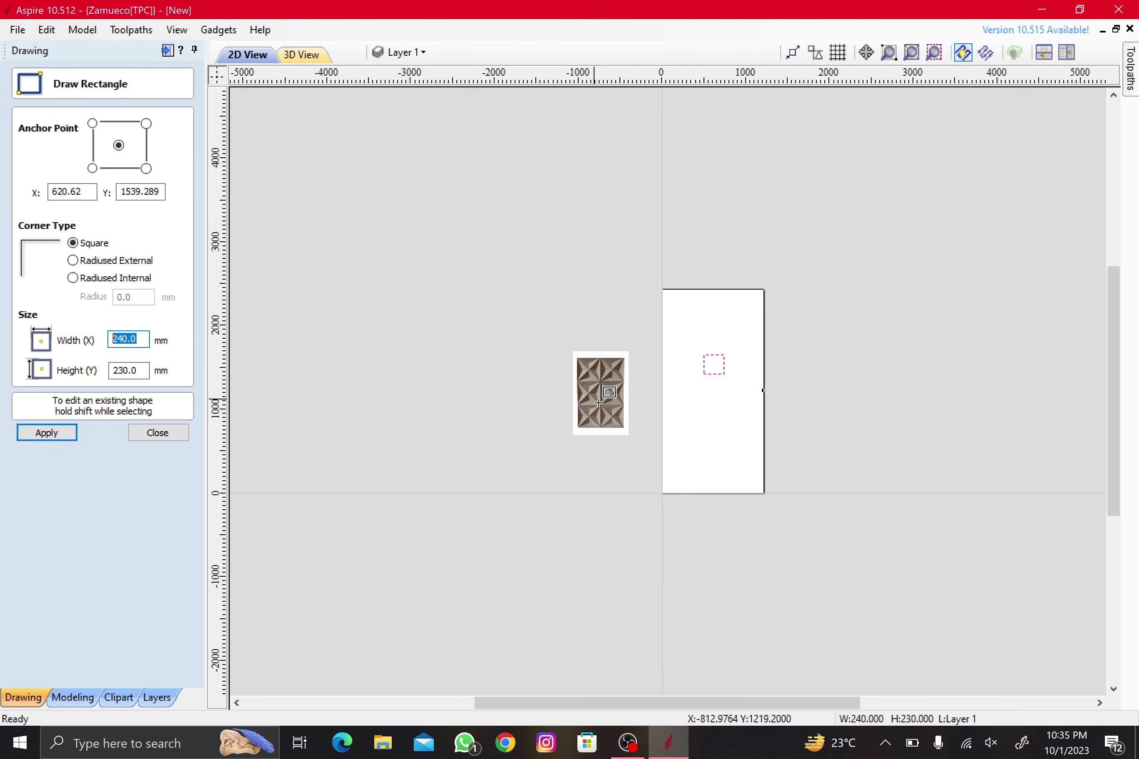
scroll(588, 377, up, 5)
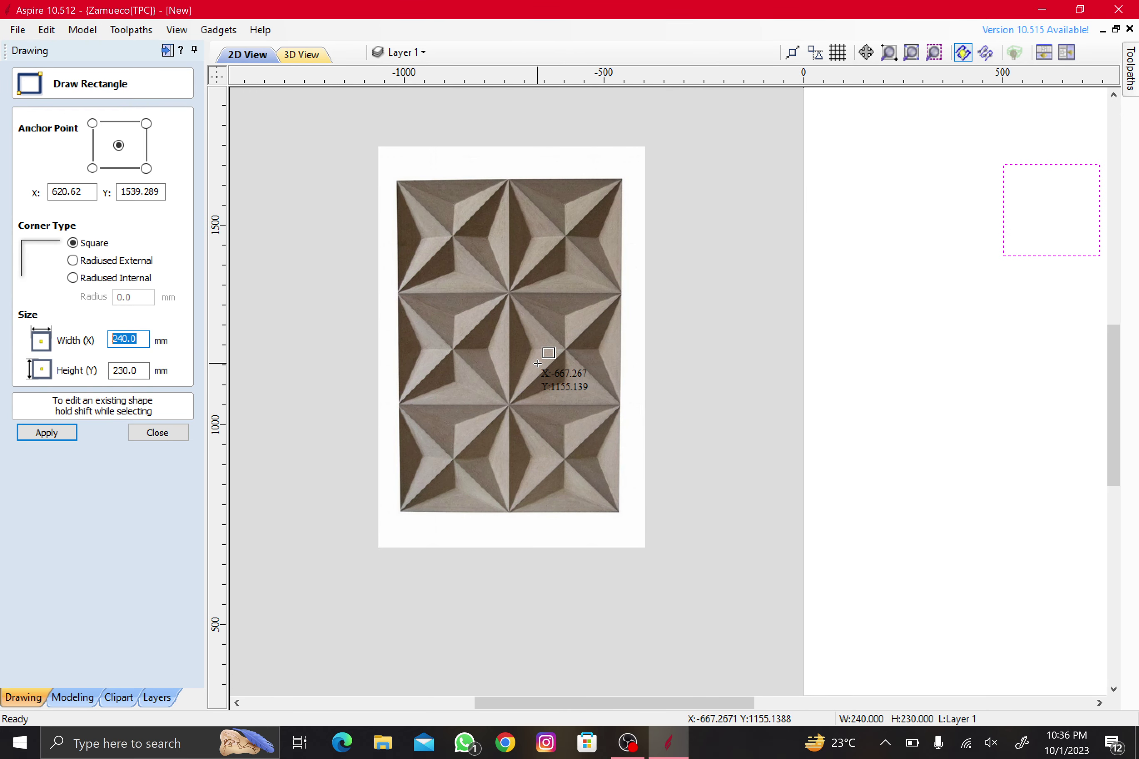
scroll(537, 364, down, 3)
scroll(765, 291, up, 1)
scroll(745, 290, up, 4)
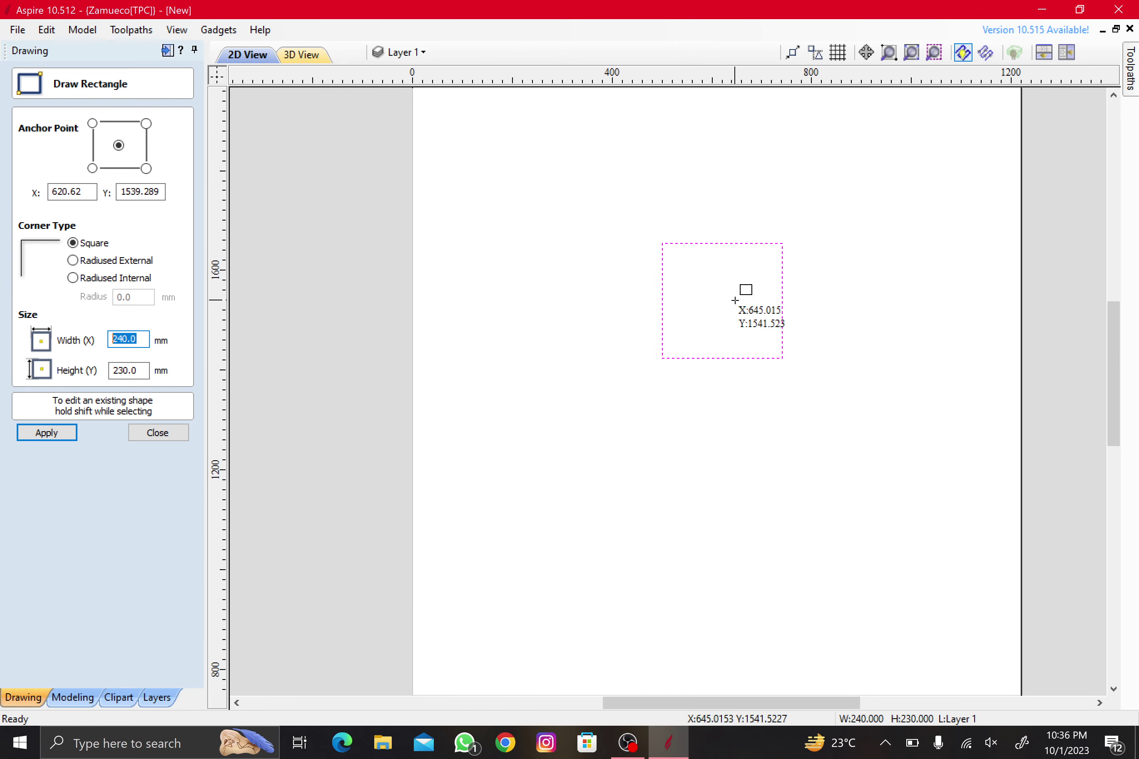
key(Escape)
scroll(685, 345, down, 2)
- Resize the rectangle to exactly 200 × 200 mm with Link XY unticked
click(673, 346)
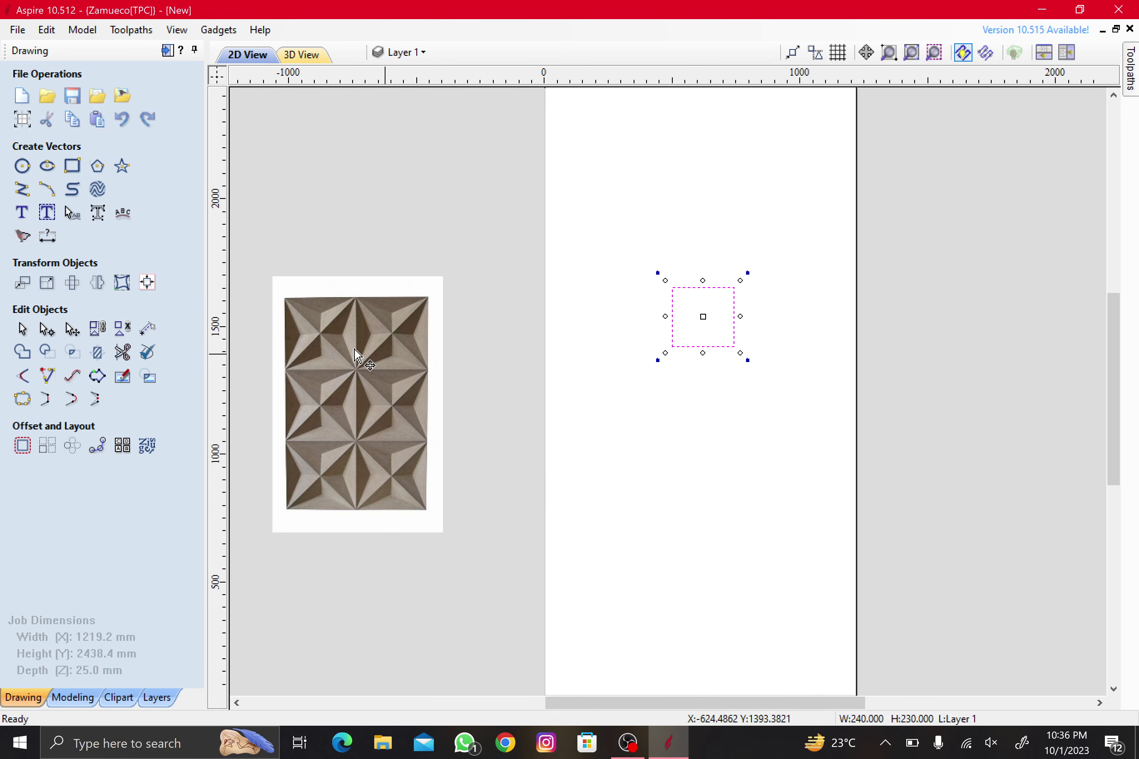
click(47, 283)
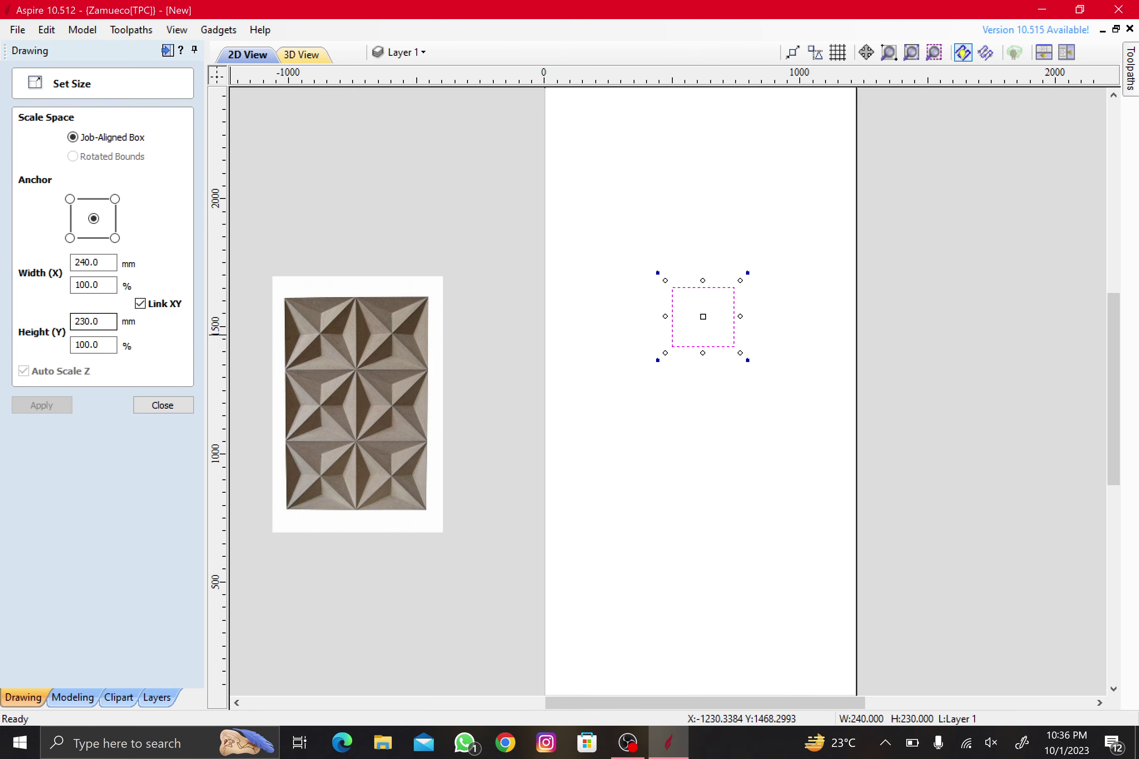
double_click(88, 262)
text(200)
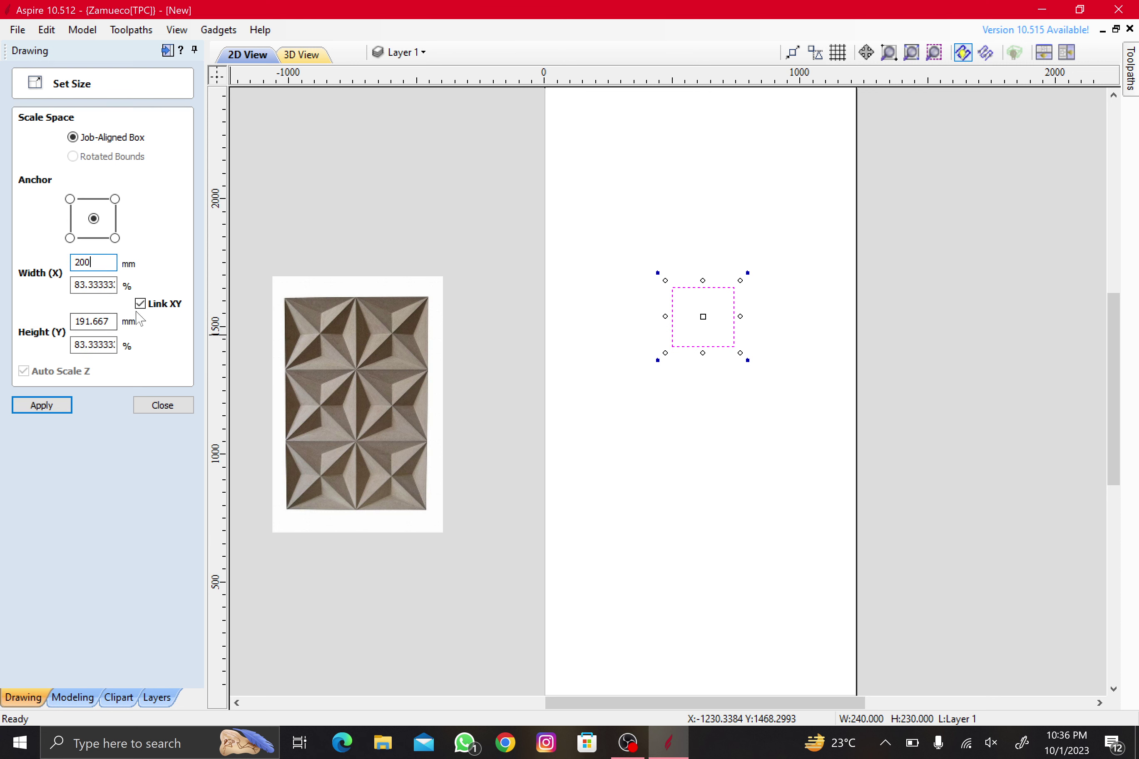
click(140, 304)
double_click(93, 321)
text(200)
key(Return)
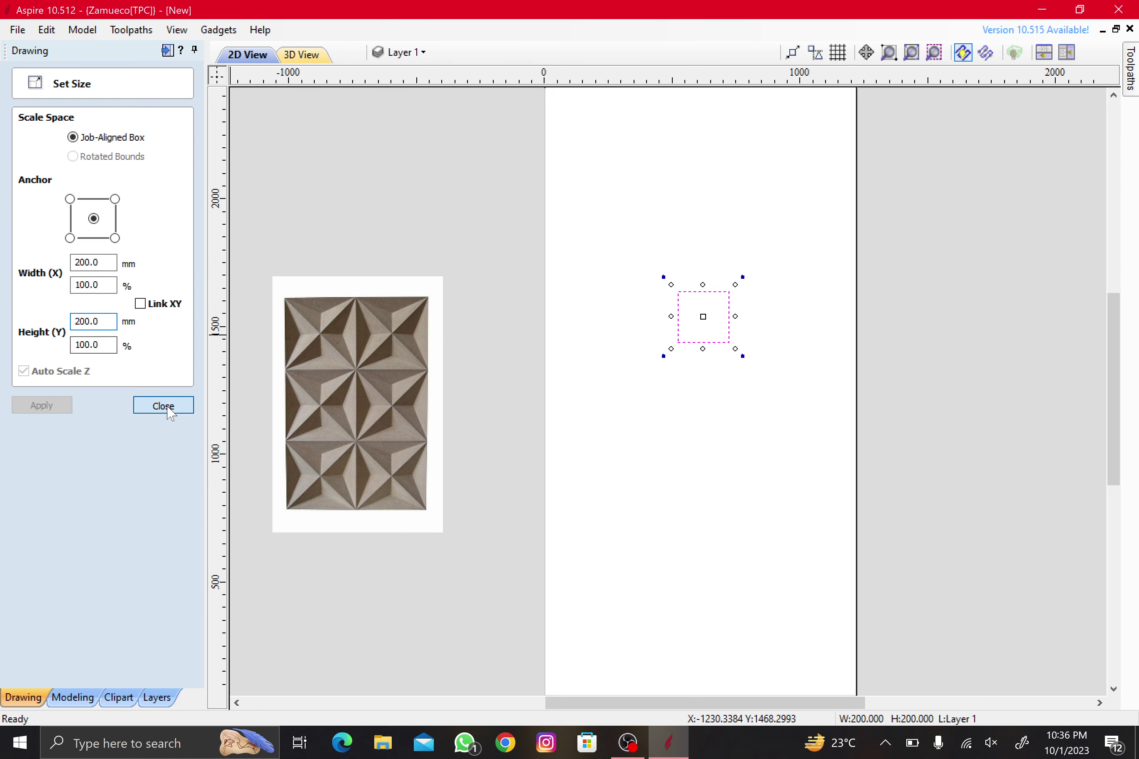
click(166, 405)
scroll(743, 306, up, 5)
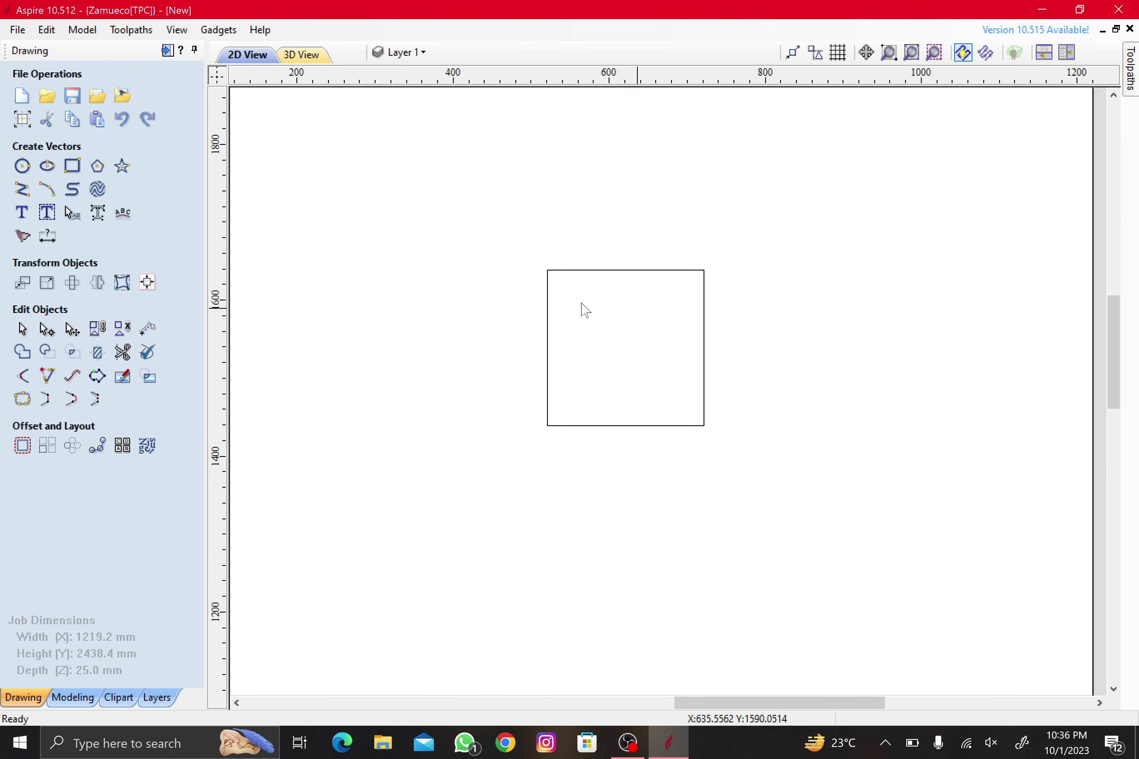
- Draw a diagonal line from the square's top-right corner to its bottom-left corner
click(22, 188)
scroll(745, 374, up, 5)
scroll(950, 234, down, 3)
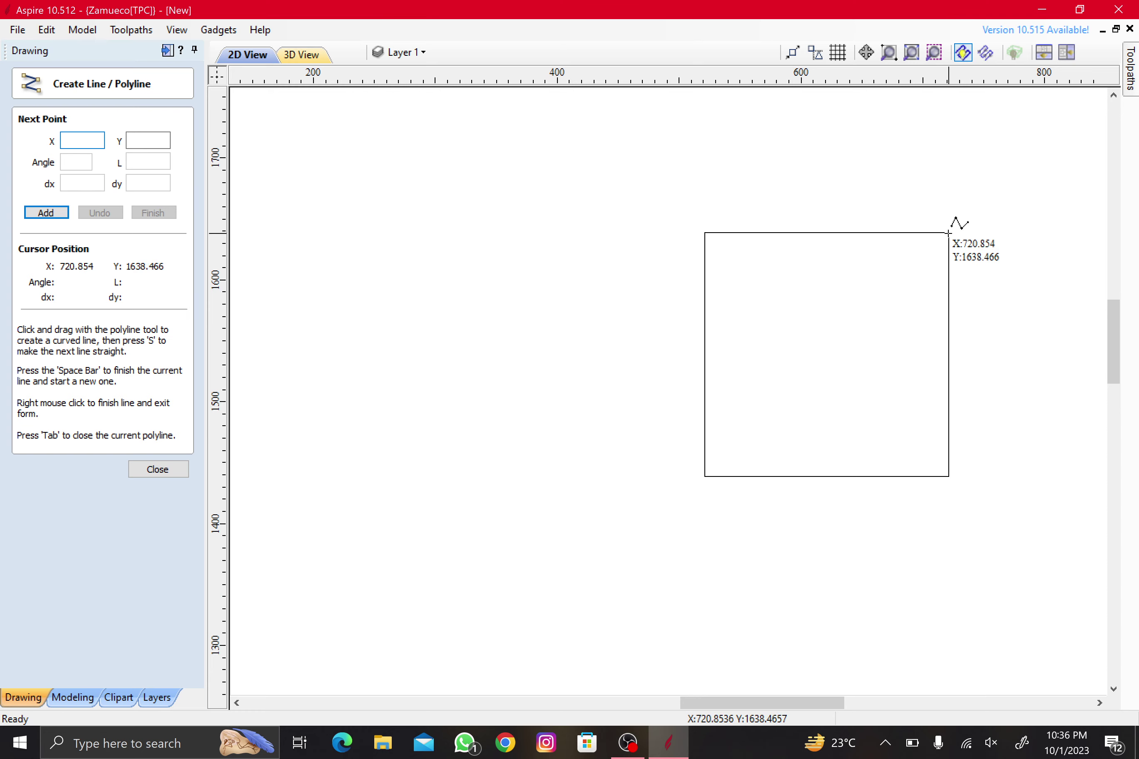
scroll(953, 226, up, 4)
scroll(931, 220, up, 1)
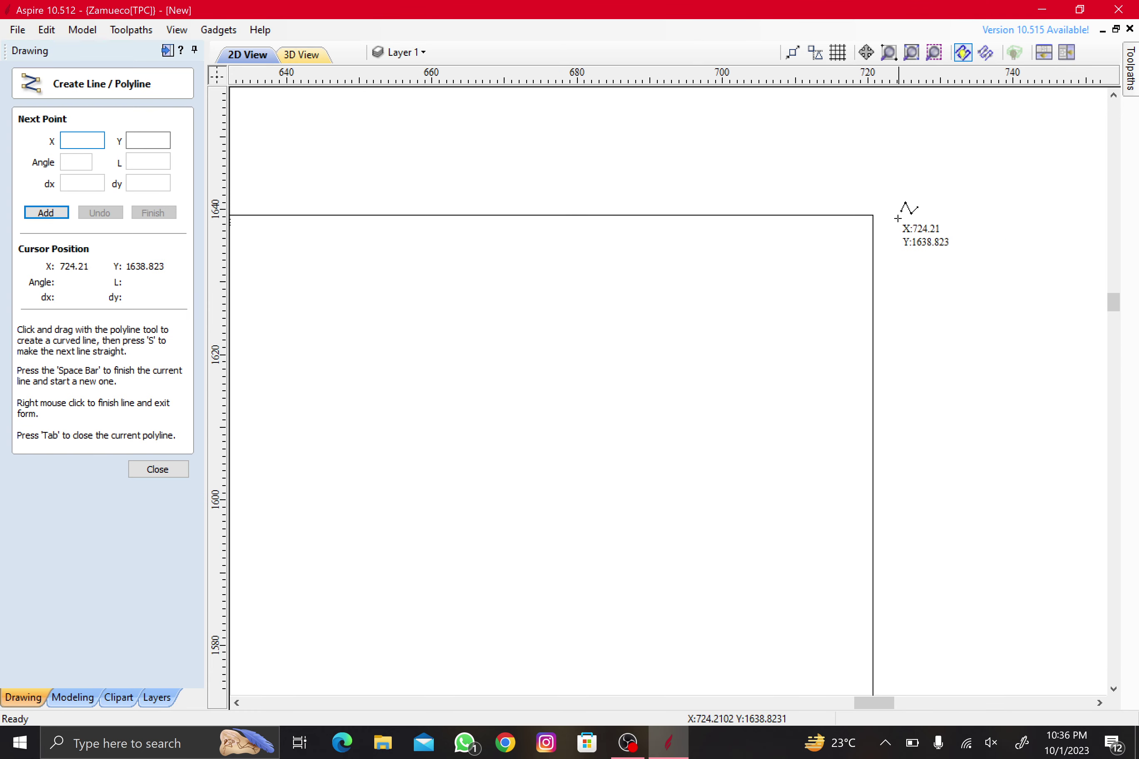
click(874, 215)
scroll(796, 419, down, 5)
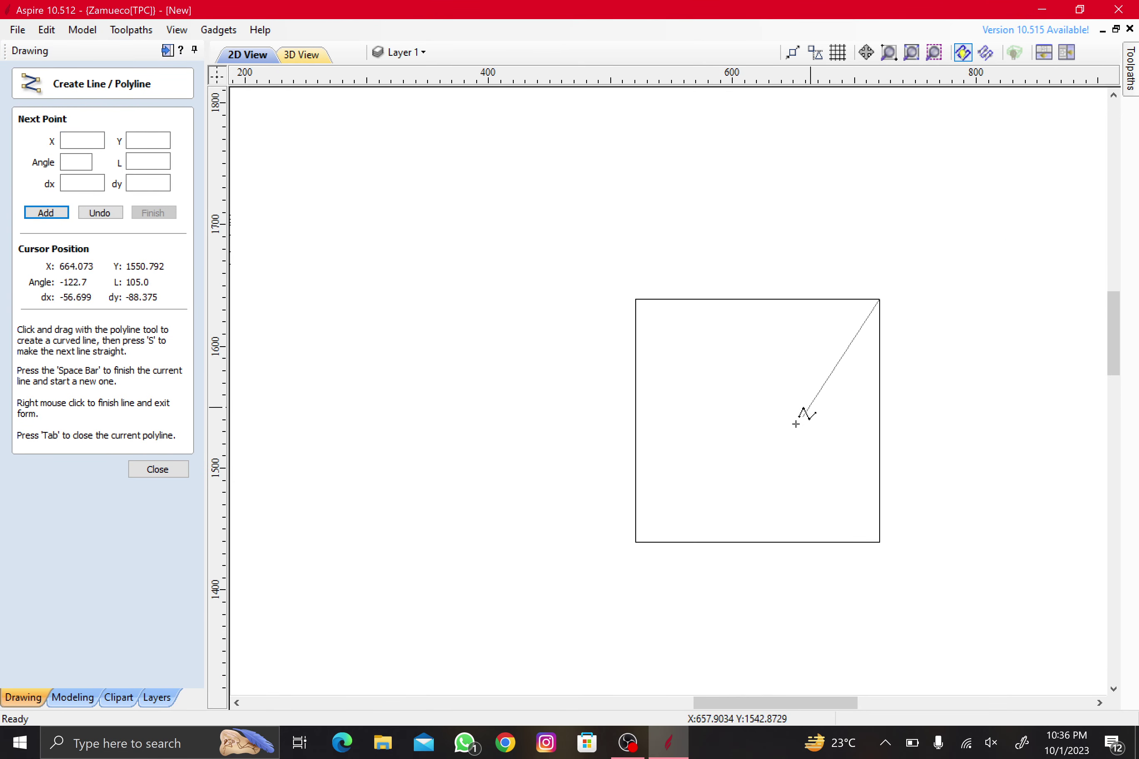
scroll(623, 541, up, 3)
scroll(637, 534, up, 1)
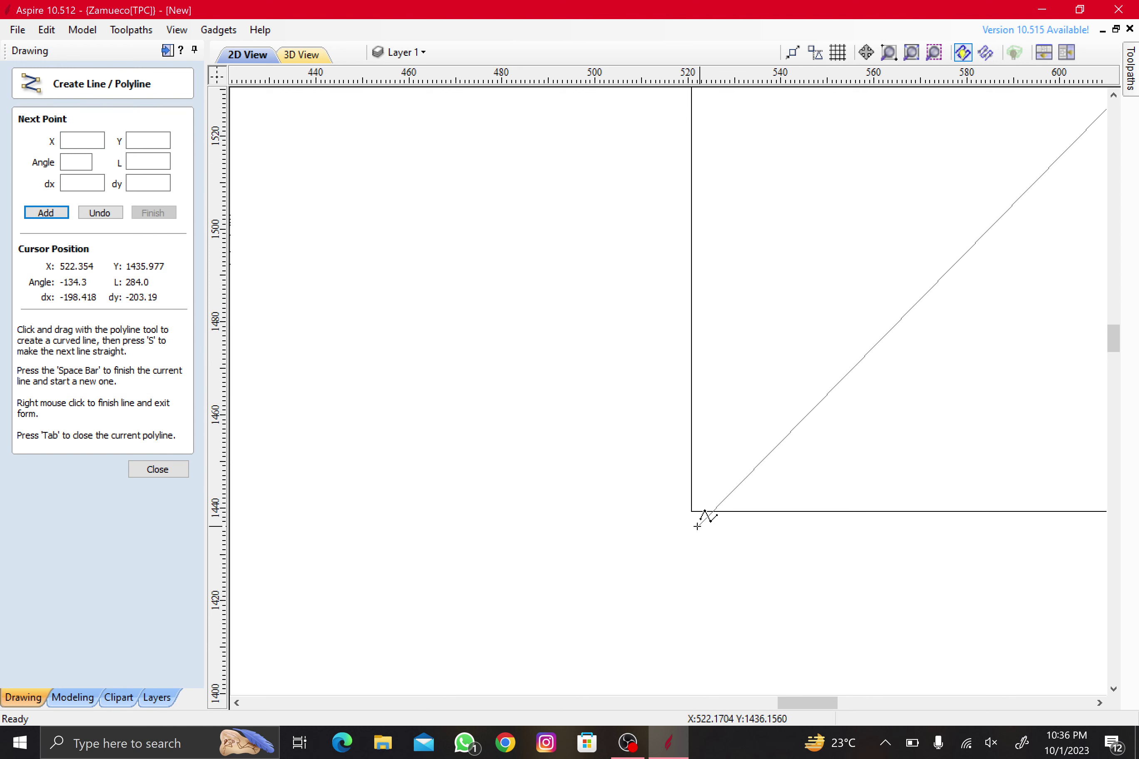
click(674, 528)
right_click(676, 530)
scroll(735, 475, down, 3)
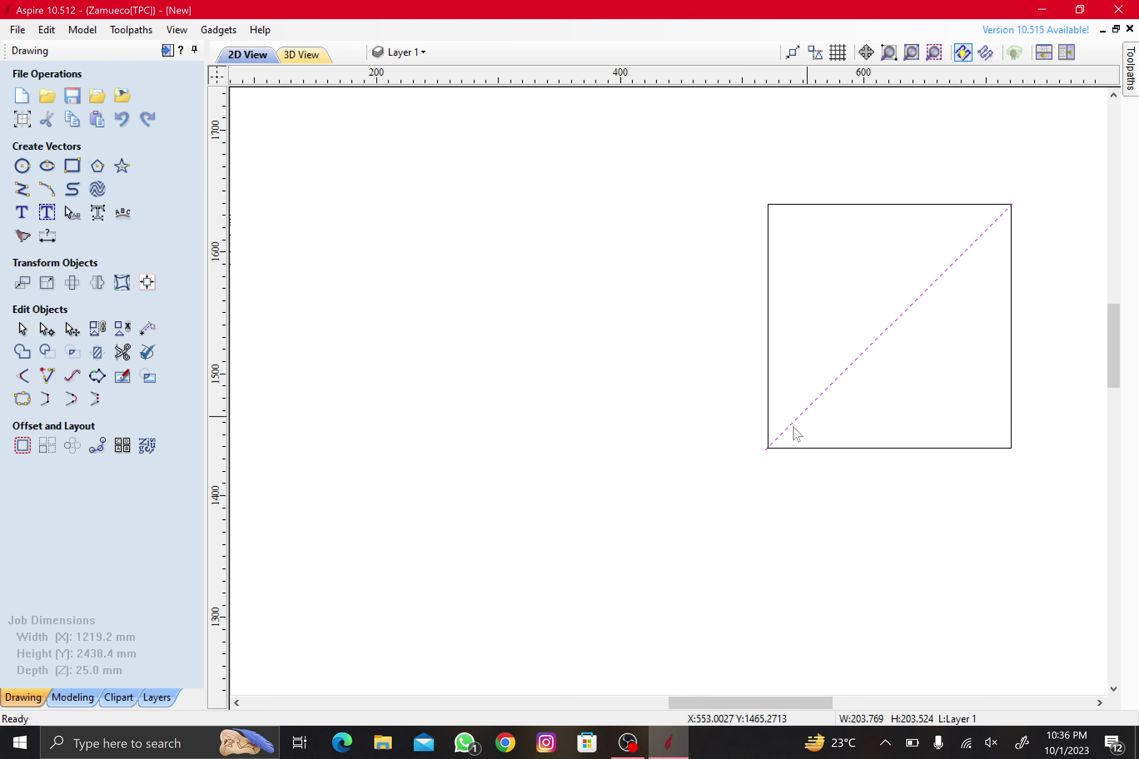
- Make a left-to-right mirrored copy of the diagonal so two diagonals cross the square
click(97, 283)
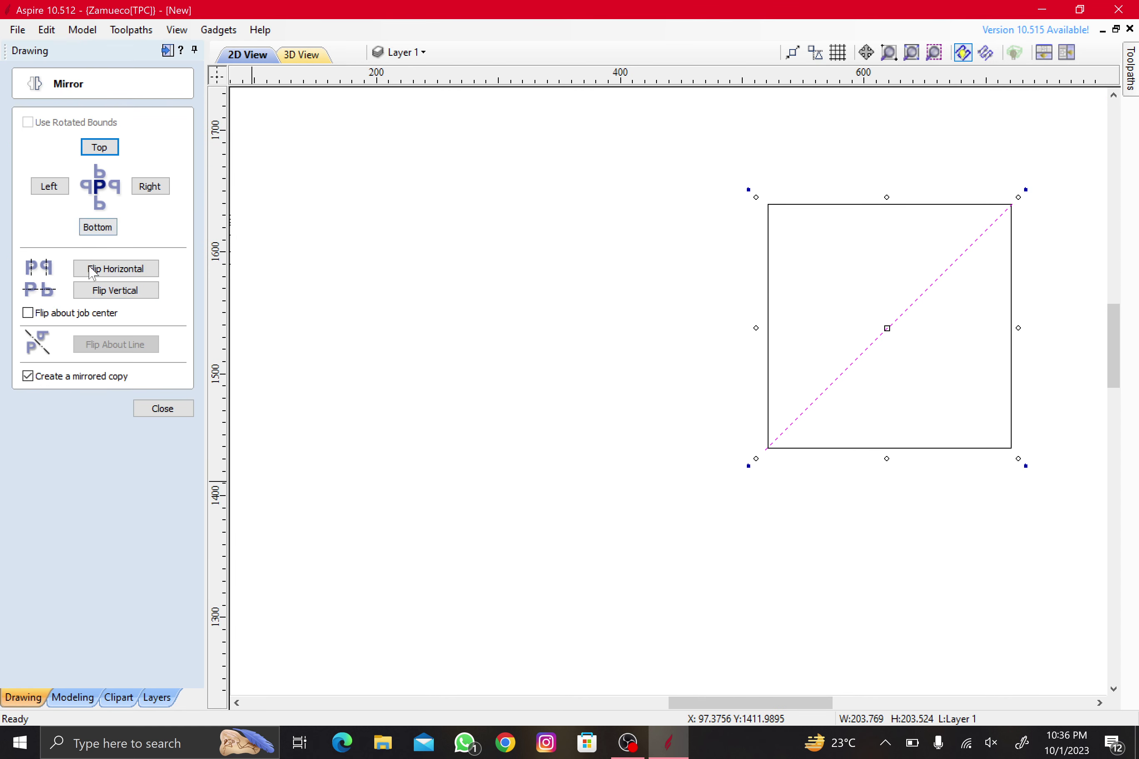
click(92, 273)
click(446, 323)
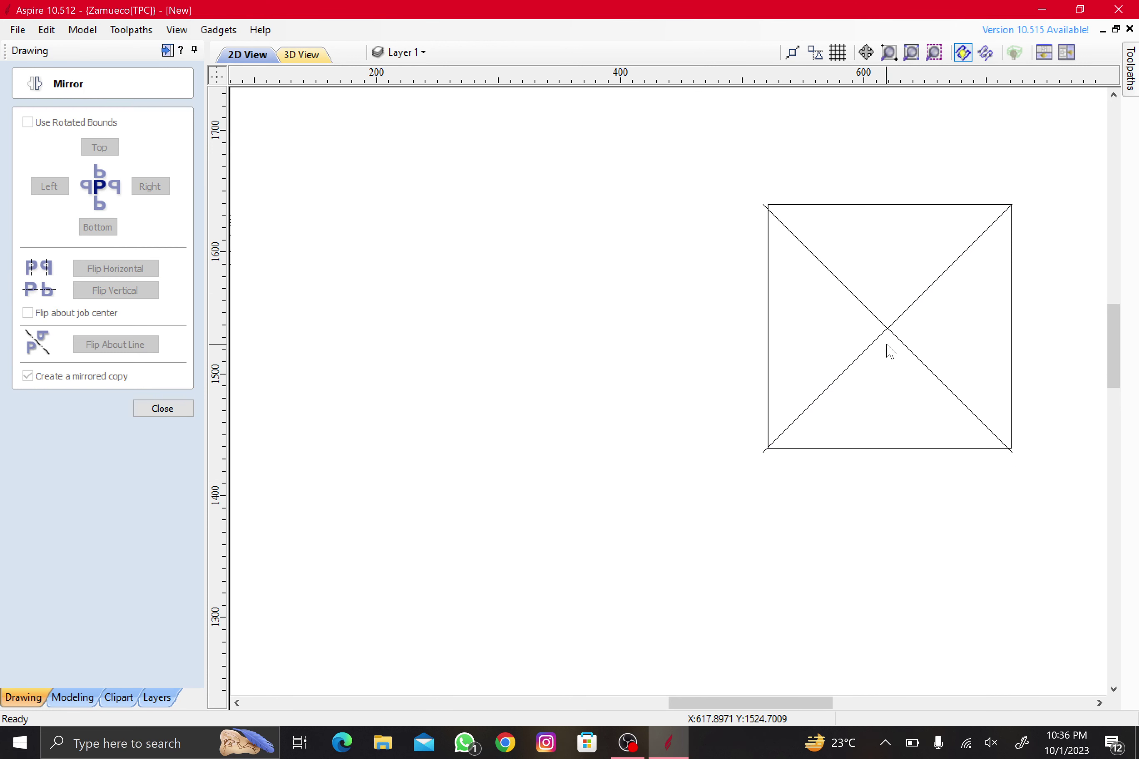
click(914, 353)
scroll(791, 245, up, 1)
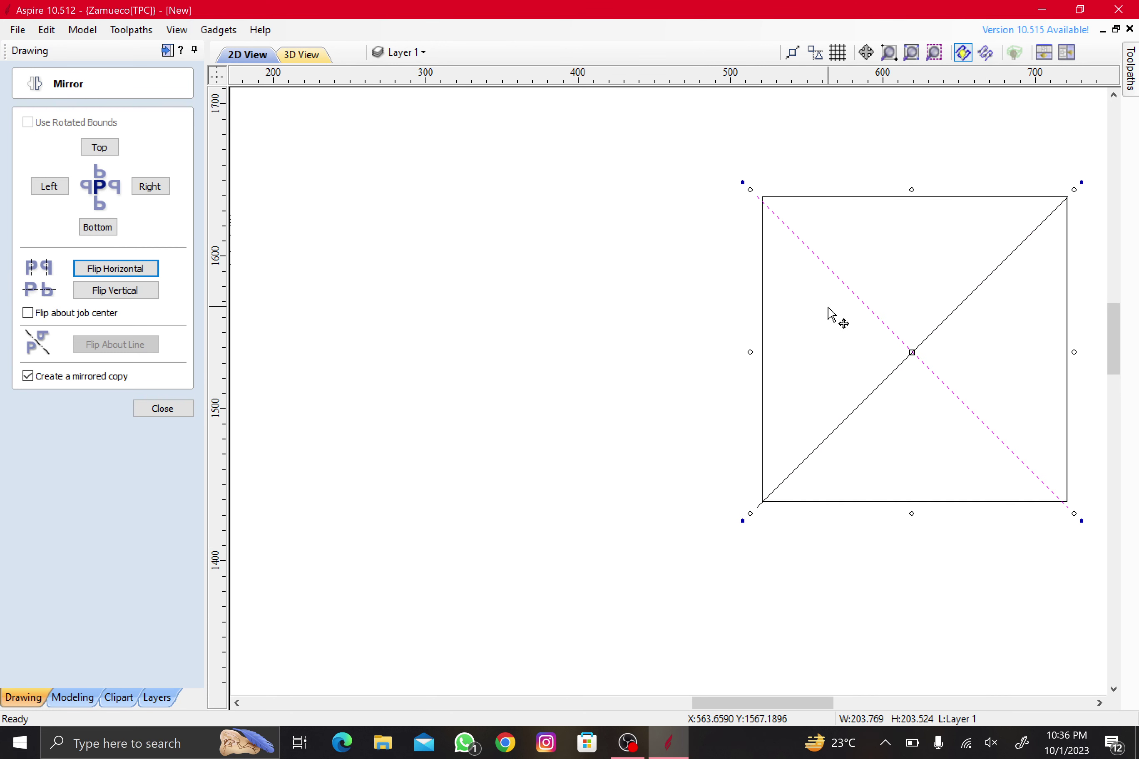
scroll(1067, 208, up, 5)
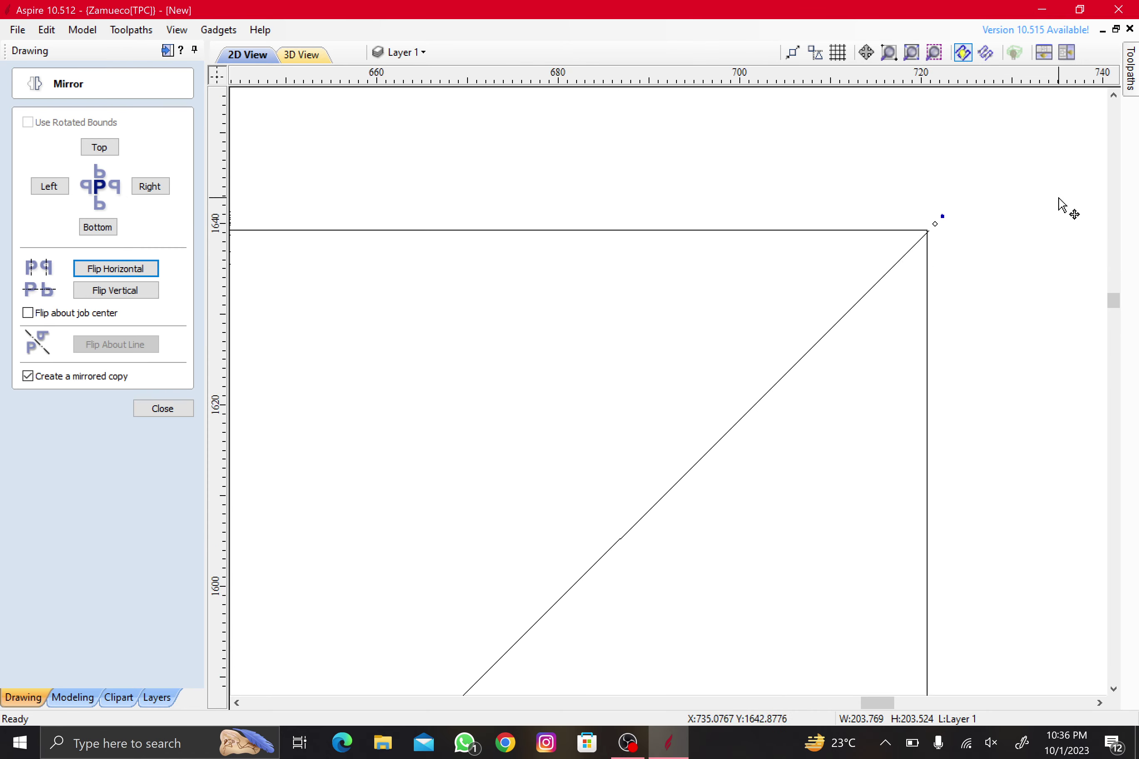
scroll(878, 235, down, 1)
scroll(916, 238, down, 3)
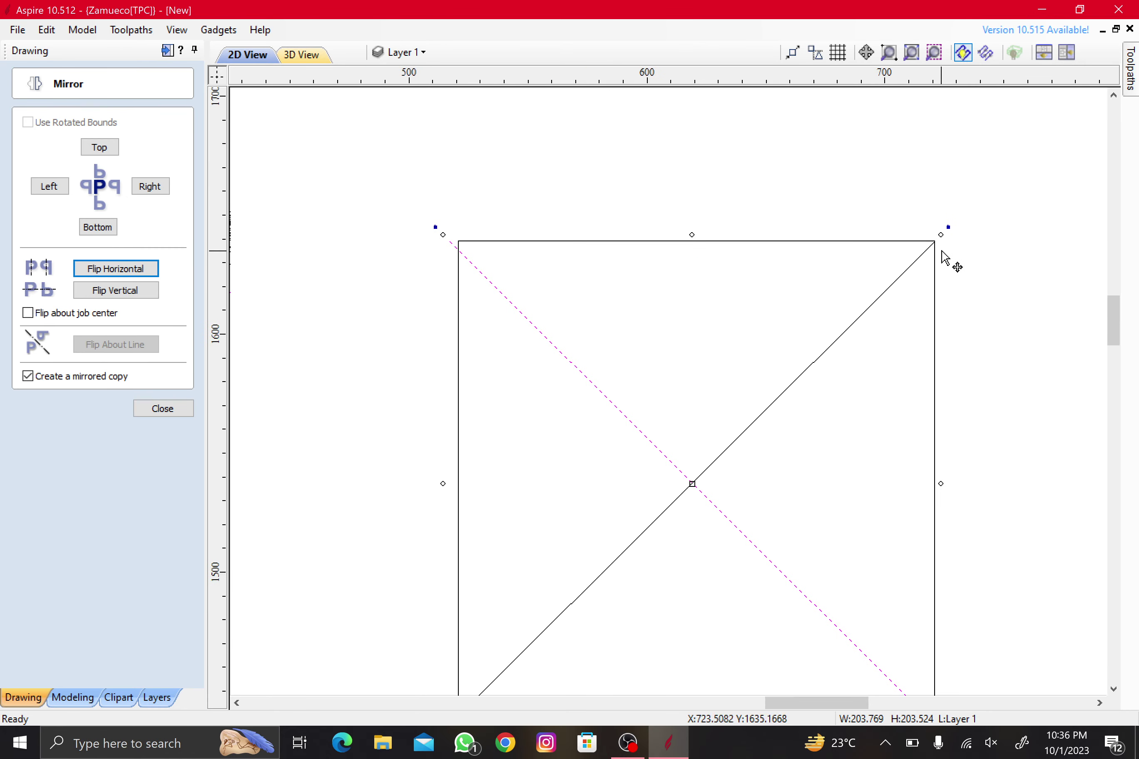
scroll(941, 274, down, 1)
scroll(924, 552, up, 3)
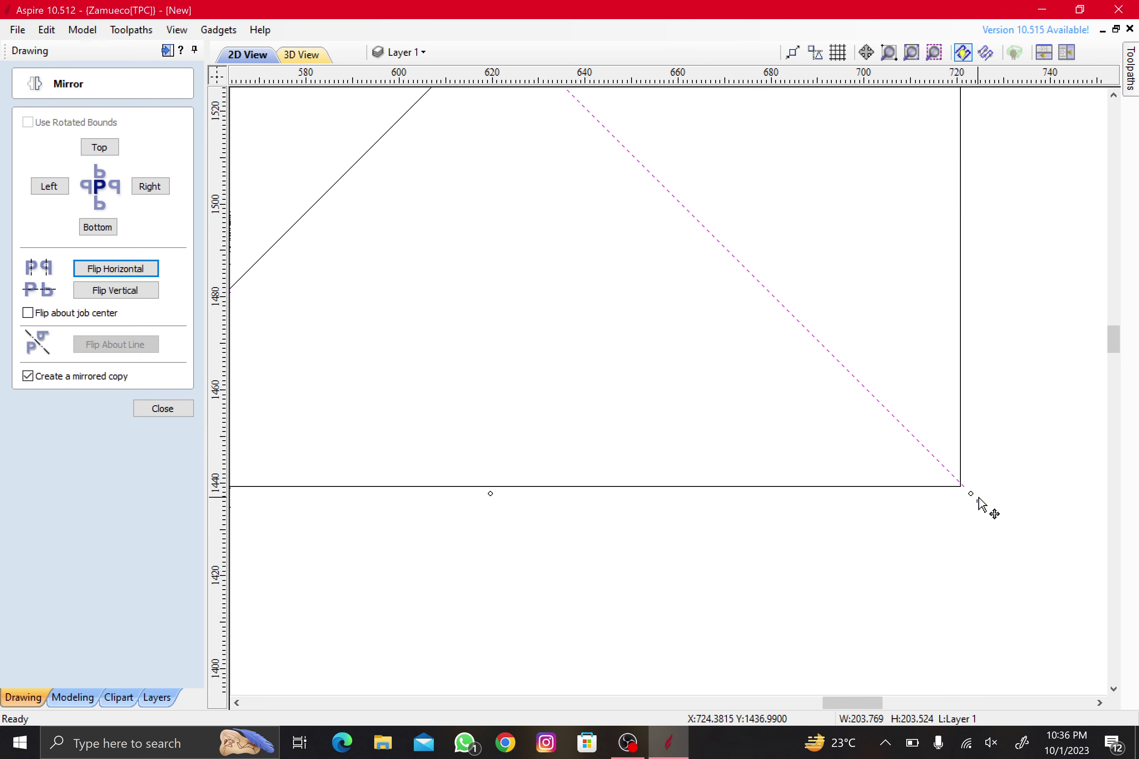
scroll(974, 504, down, 1)
- Close the Mirror tool and select both crossing diagonals
click(956, 542)
scroll(888, 466, down, 4)
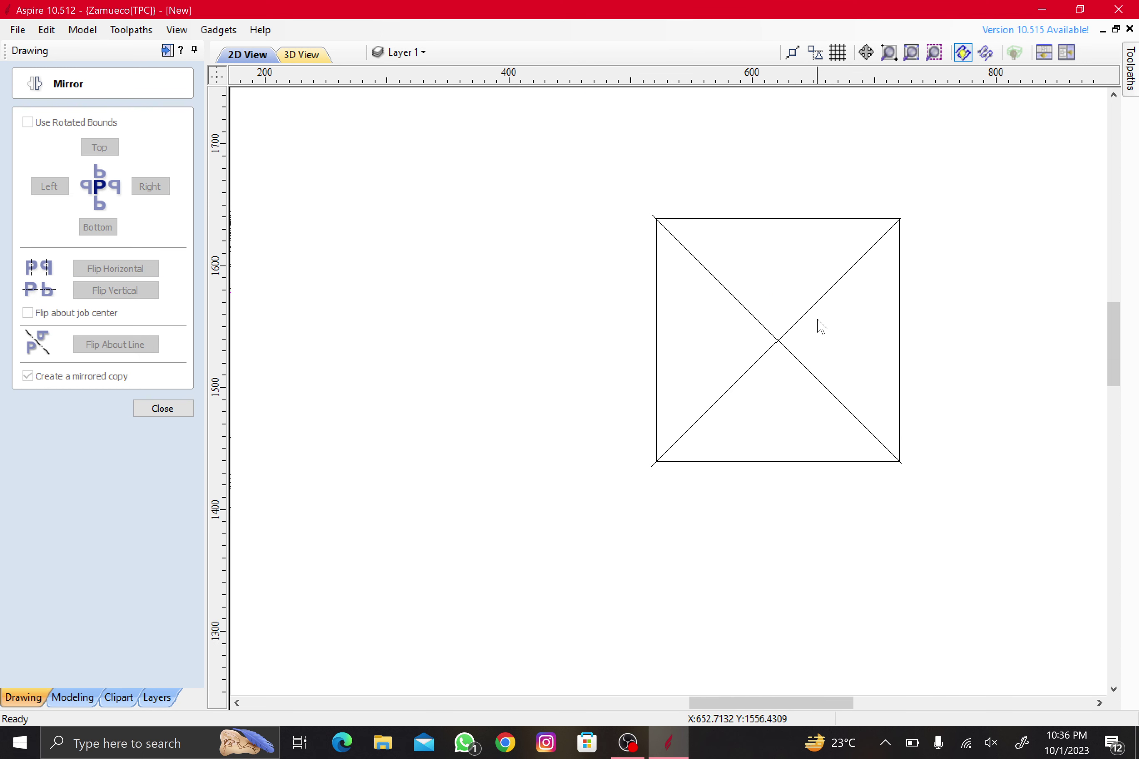
click(790, 353)
click(176, 408)
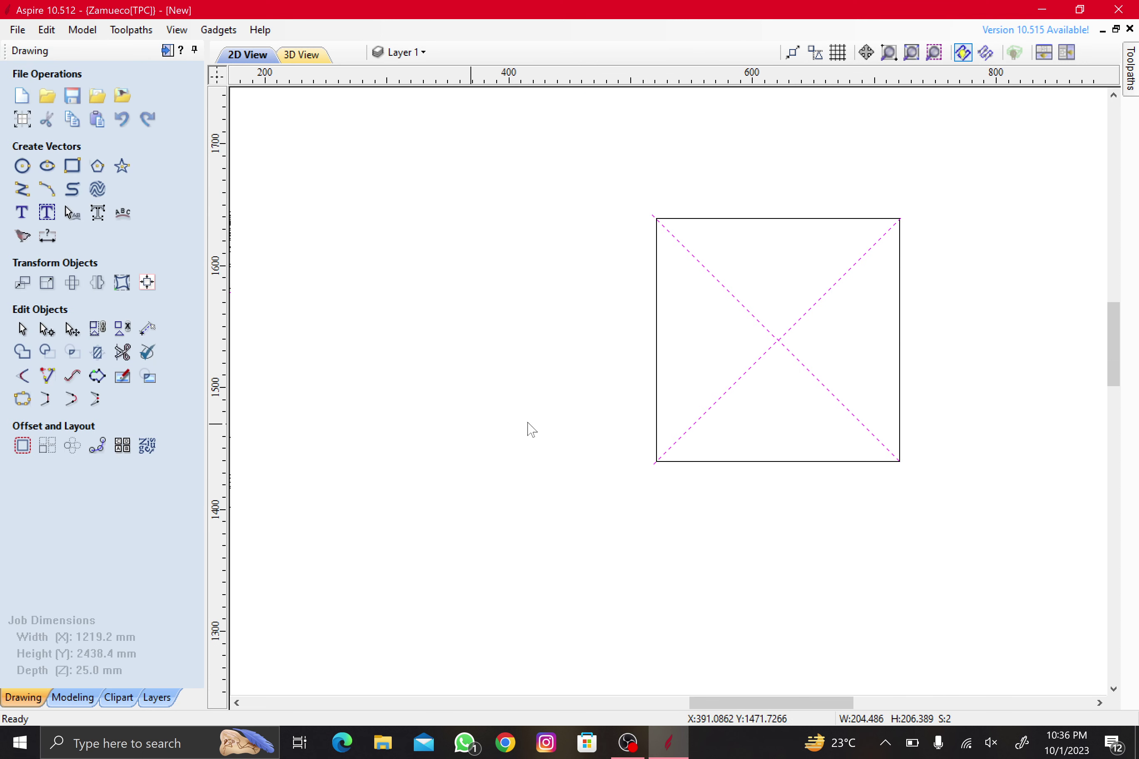
- Select both crossing diagonals, after briefly opening and closing Array Copy
click(47, 446)
click(167, 452)
scroll(807, 335, up, 3)
click(809, 338)
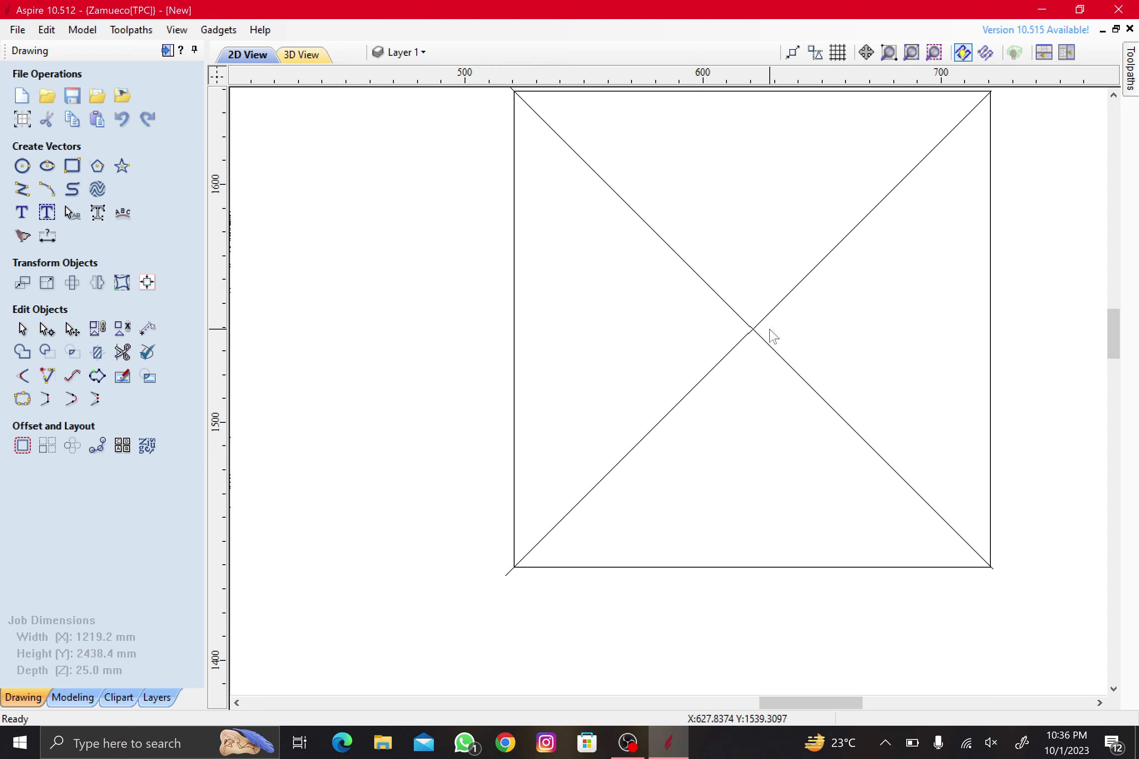
scroll(773, 337, up, 1)
scroll(755, 351, up, 2)
click(699, 348)
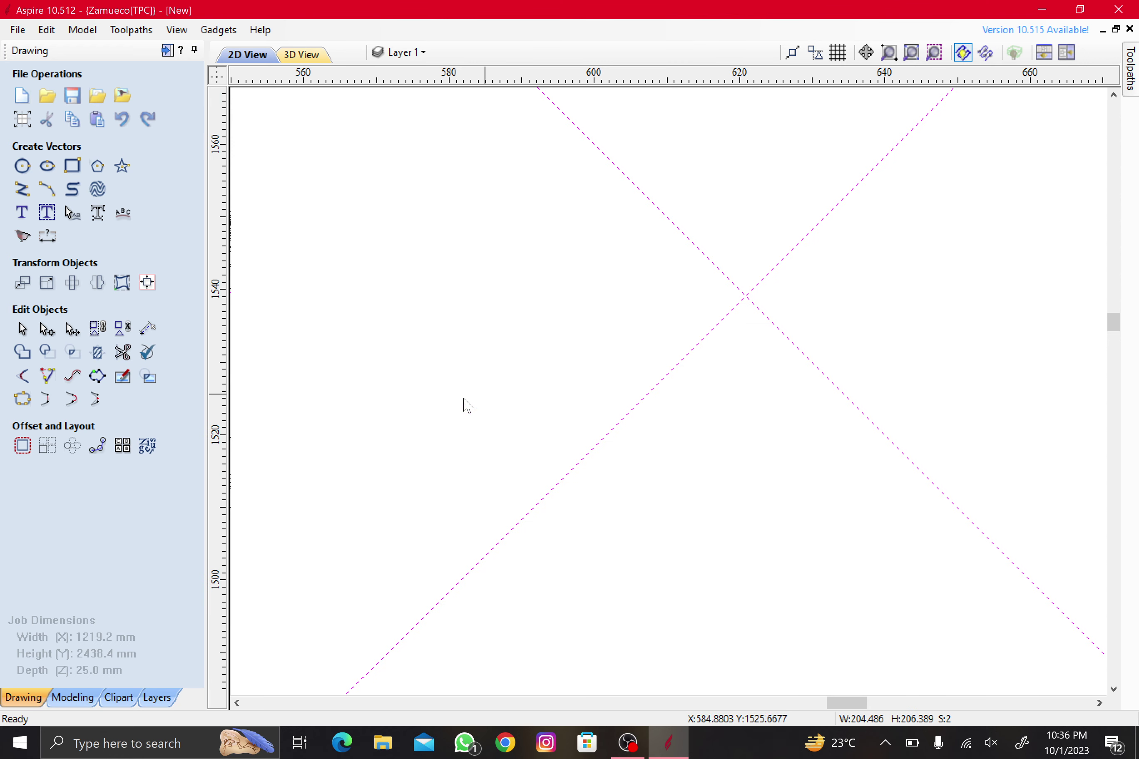
- Offset both diagonals 1.0 mm to both sides with sharp corners
click(22, 446)
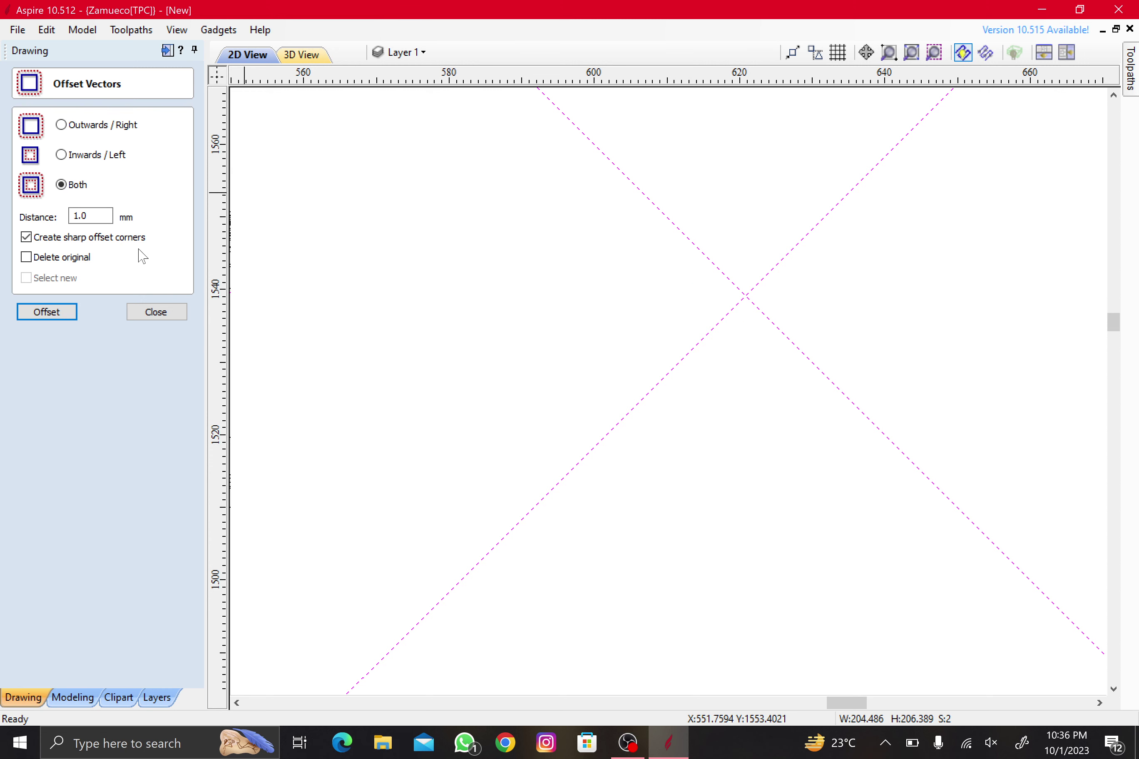
click(53, 314)
click(664, 388)
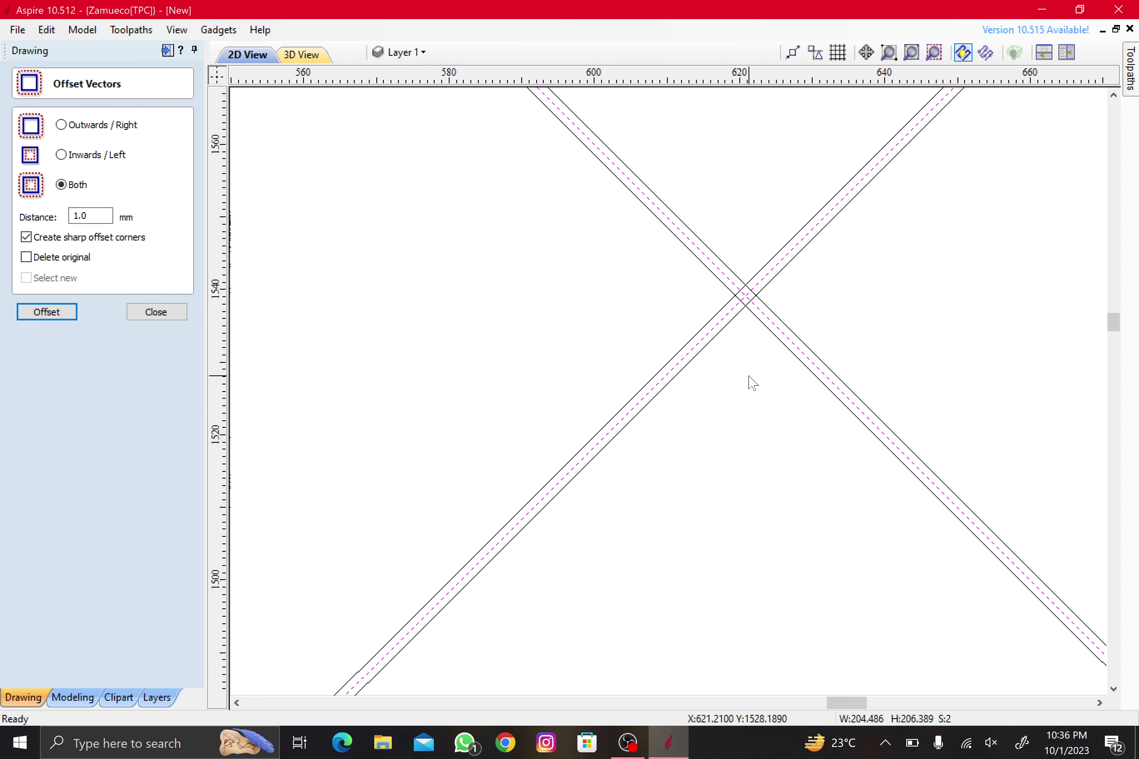
scroll(750, 294, up, 3)
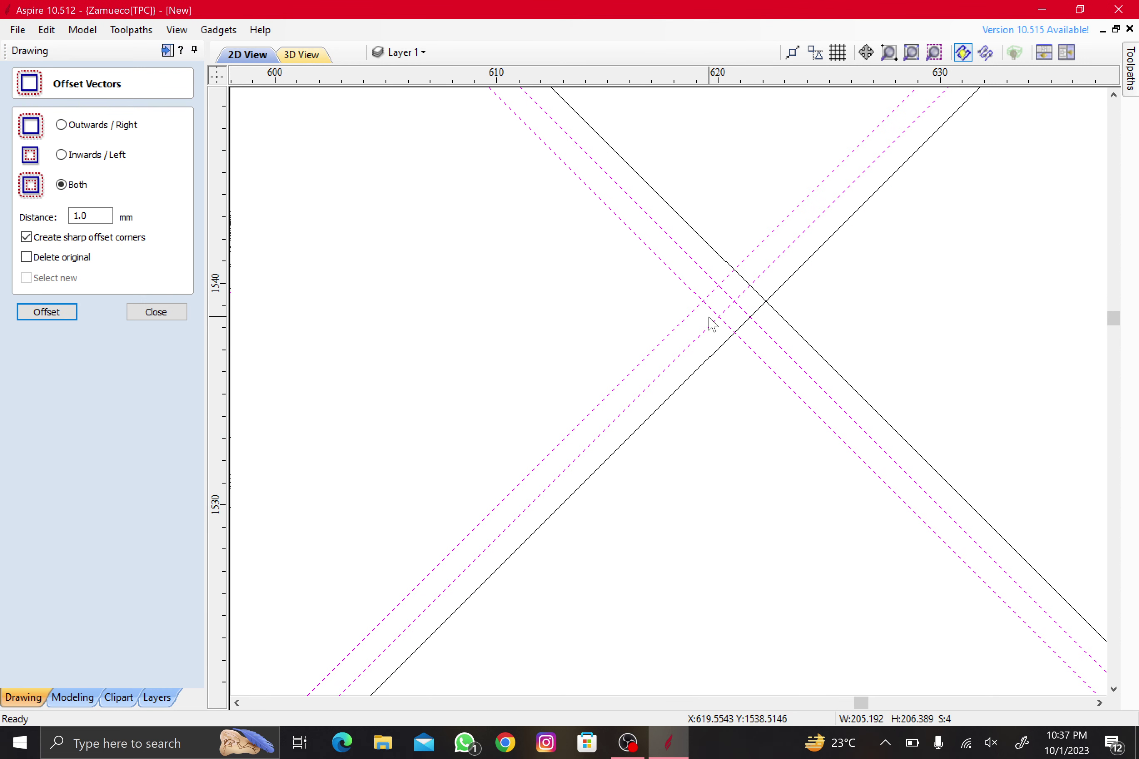
click(752, 396)
click(735, 302)
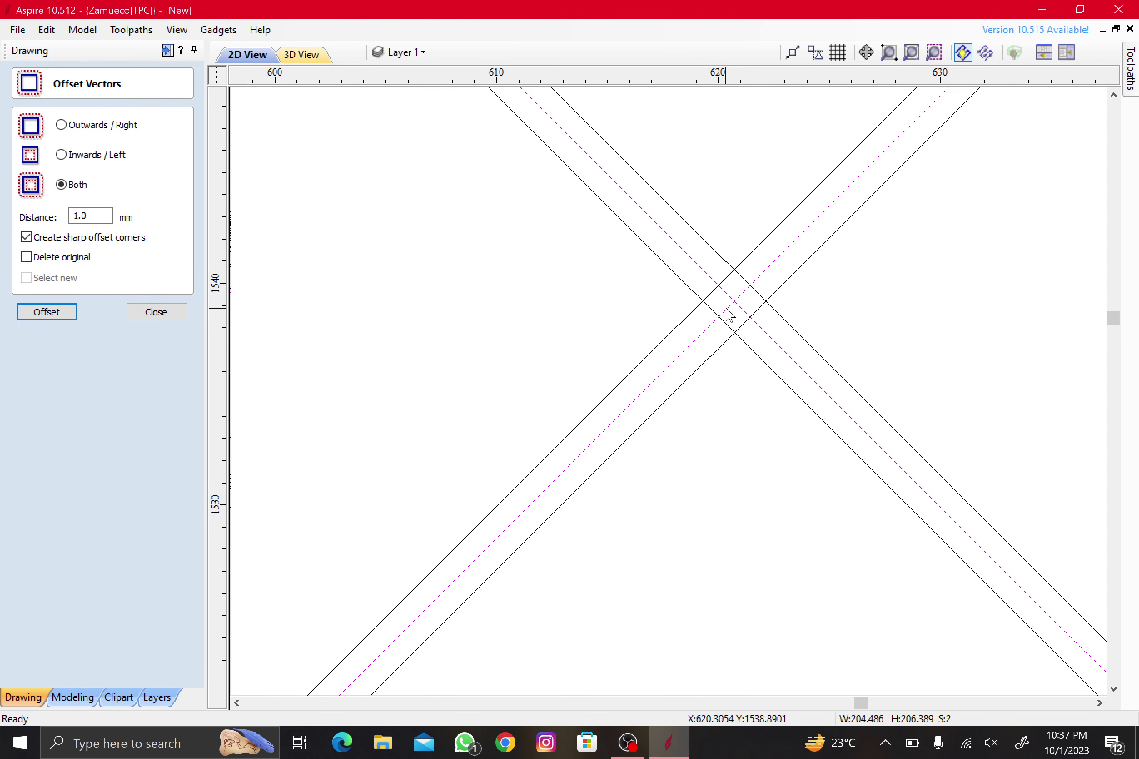
click(723, 310)
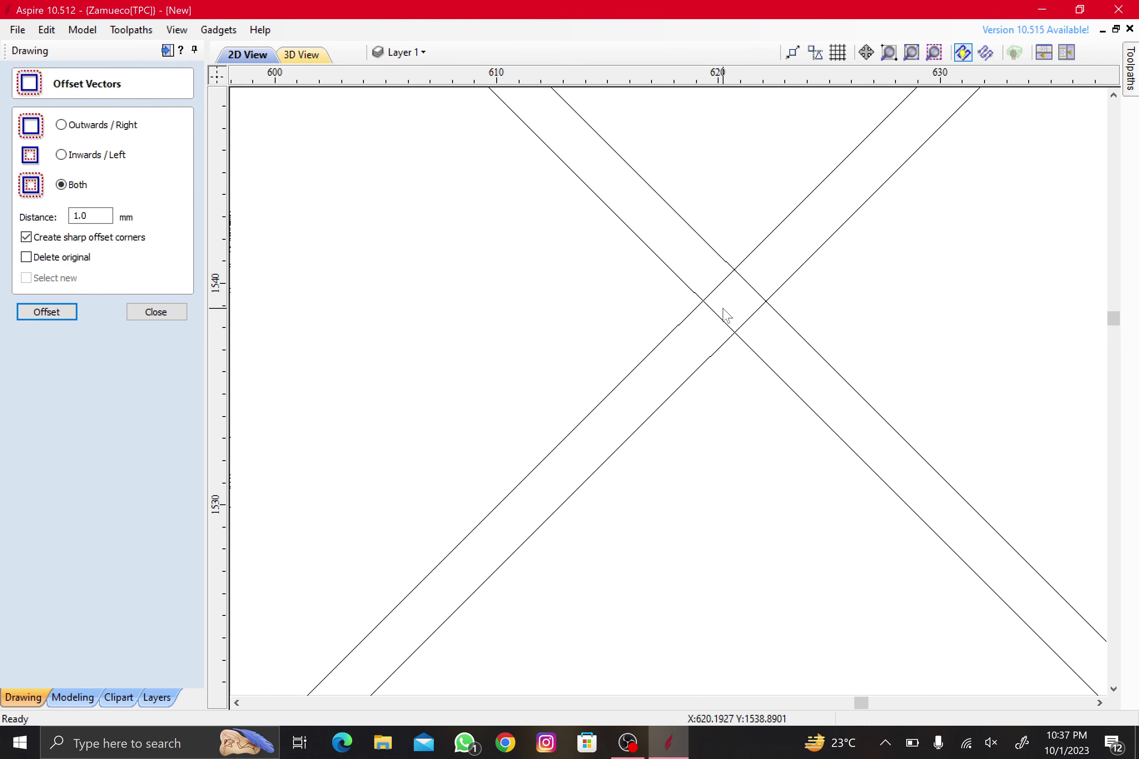
click(155, 313)
click(96, 354)
scroll(756, 274, up, 3)
- Trim away the overlapping line pieces inside the central crossing
mouse_move(757, 274)
mouse_down()
mouse_move(618, 257)
mouse_move(655, 269)
mouse_up()
scroll(655, 269, down, 8)
scroll(700, 285, down, 5)
scroll(440, 483, up, 6)
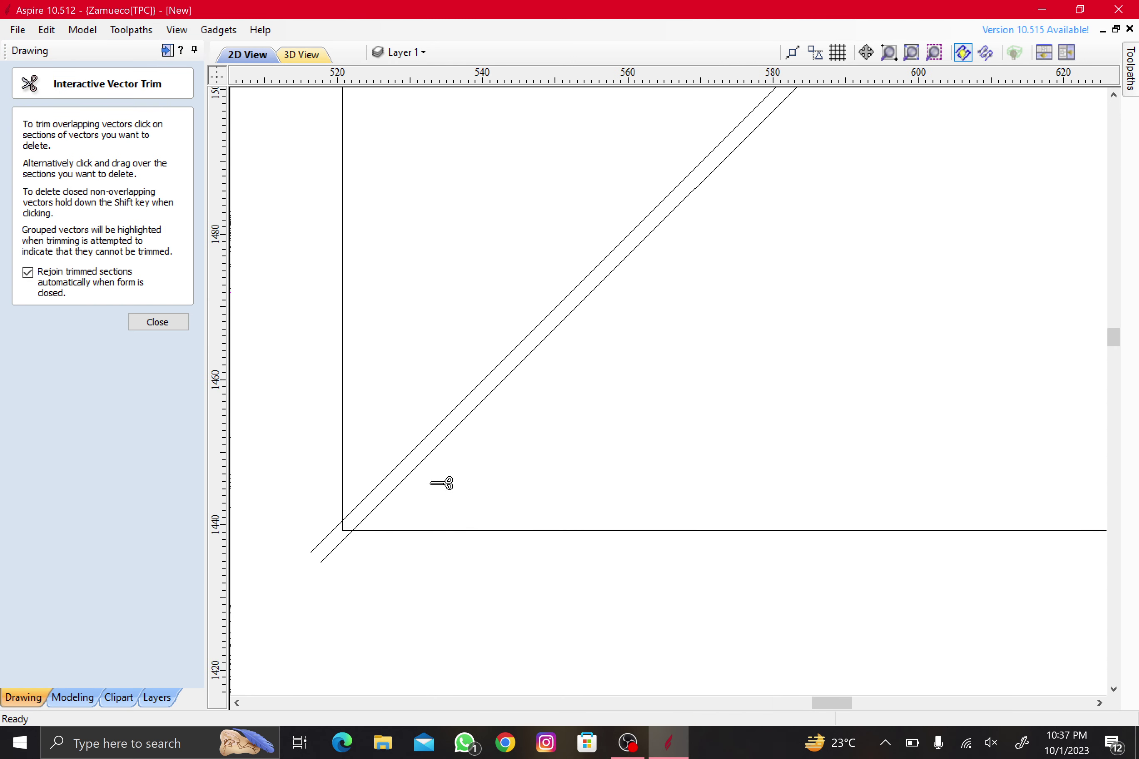
scroll(315, 529, up, 5)
scroll(580, 437, down, 5)
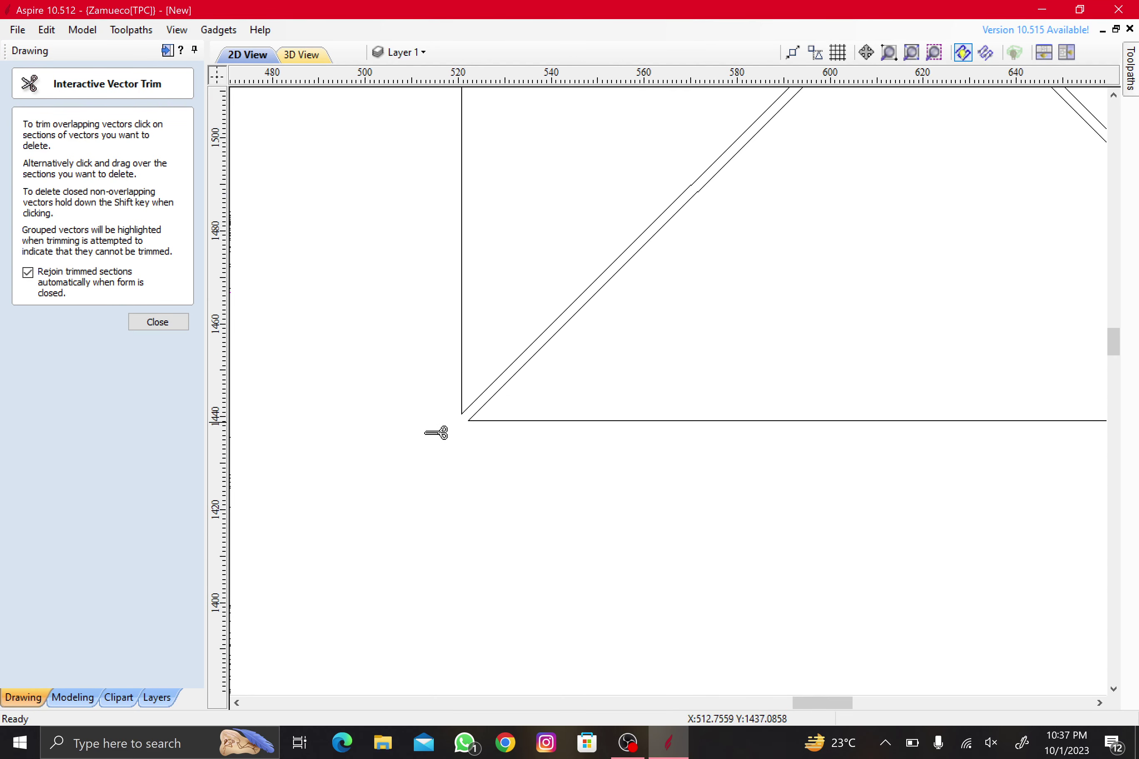
scroll(438, 432, down, 5)
scroll(695, 465, up, 5)
scroll(626, 310, up, 5)
- Trim the diagonal overshoots at the bottom-right and top-right corners
drag(542, 314, 458, 443)
scroll(517, 419, down, 5)
scroll(533, 338, down, 5)
scroll(528, 216, up, 5)
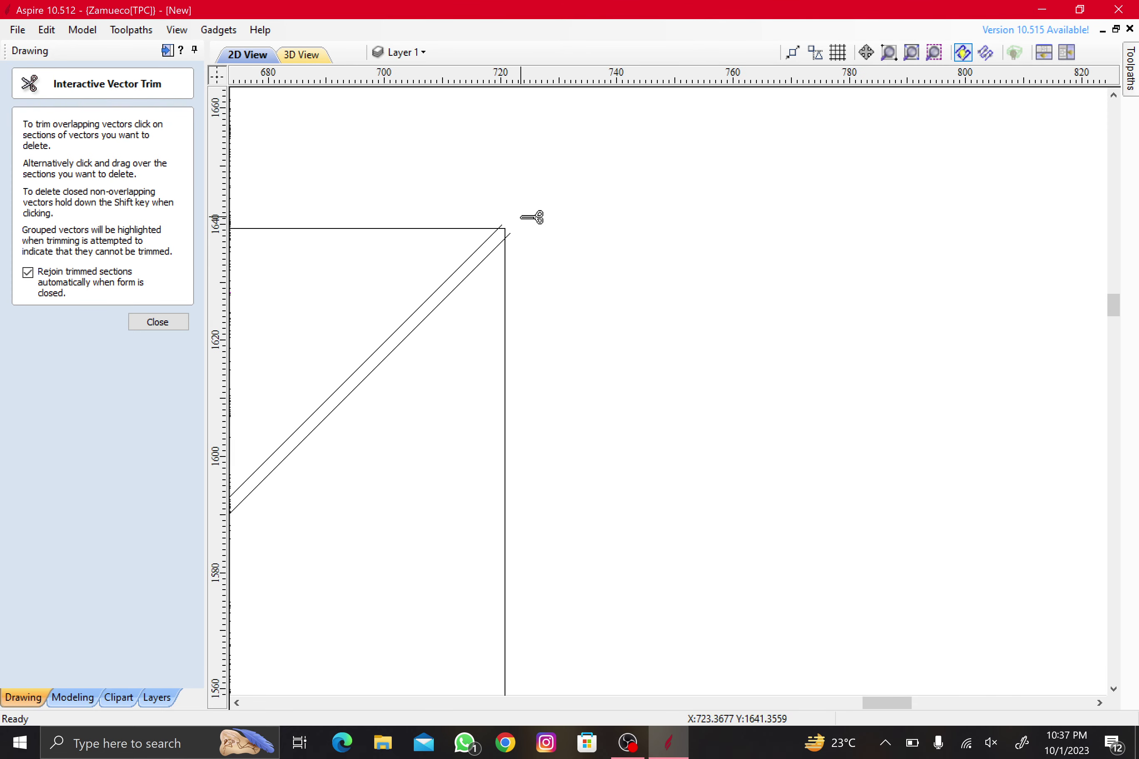
scroll(511, 221, up, 4)
mouse_move(511, 221)
mouse_down()
mouse_move(465, 224)
mouse_move(509, 270)
mouse_up()
scroll(573, 325, down, 5)
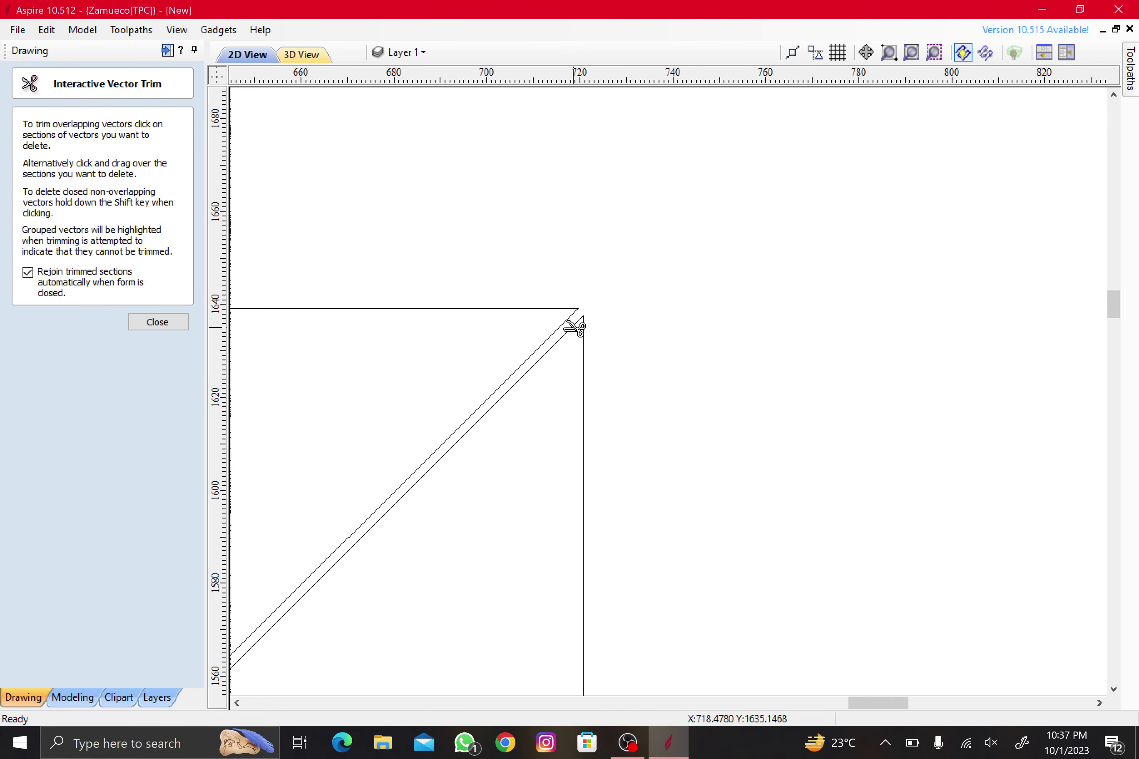
scroll(598, 358, down, 5)
scroll(268, 333, up, 5)
scroll(278, 319, up, 4)
- Trim the top-left corner overshoots and close the trim tool
drag(278, 320, 234, 343)
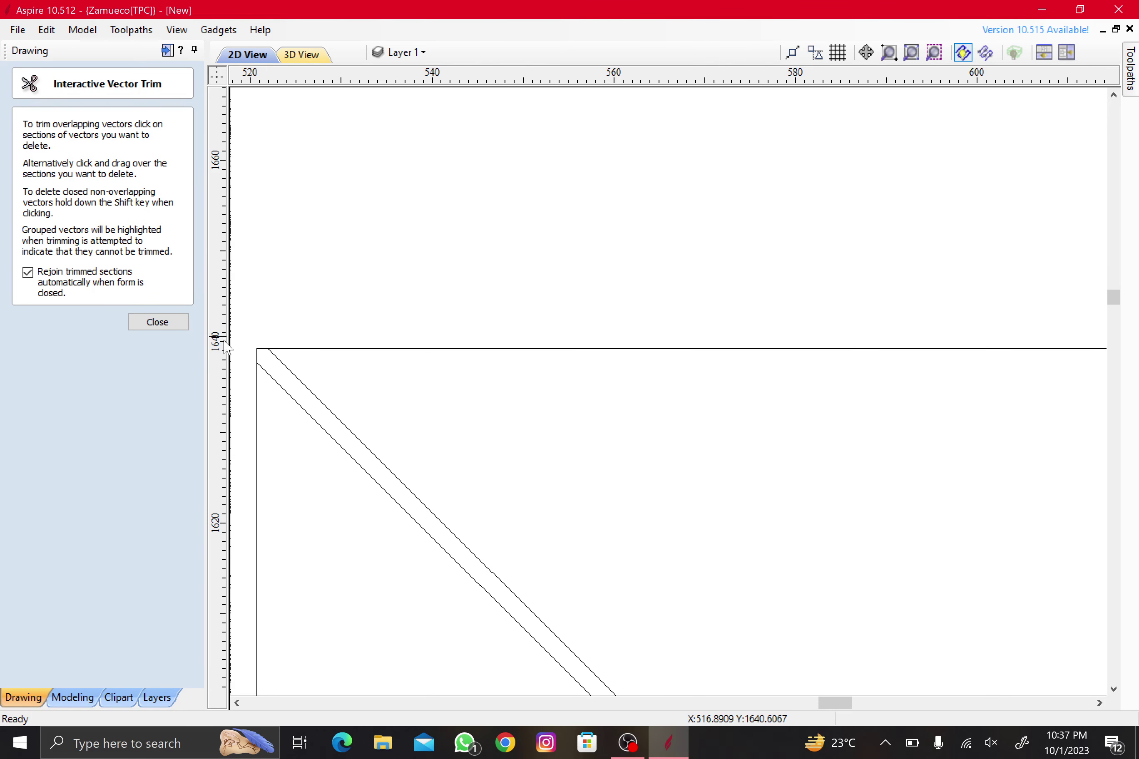
scroll(271, 346, up, 4)
scroll(427, 416, down, 4)
mouse_move(374, 391)
mouse_down()
mouse_move(426, 417)
mouse_move(414, 449)
mouse_up()
key(Escape)
click(581, 349)
scroll(412, 332, down, 5)
- Select all four triangles of the tile
click(639, 542)
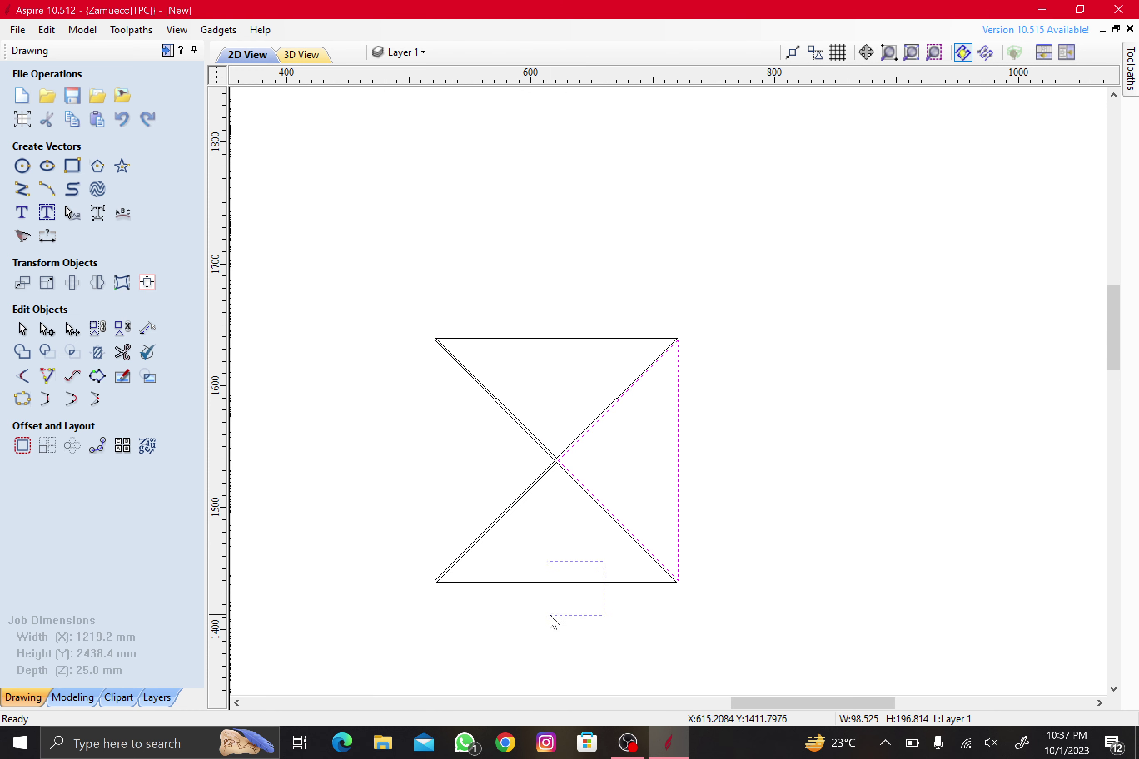
drag(551, 617, 550, 625)
scroll(656, 427, down, 3)
scroll(656, 427, down, 1)
drag(697, 386, 564, 507)
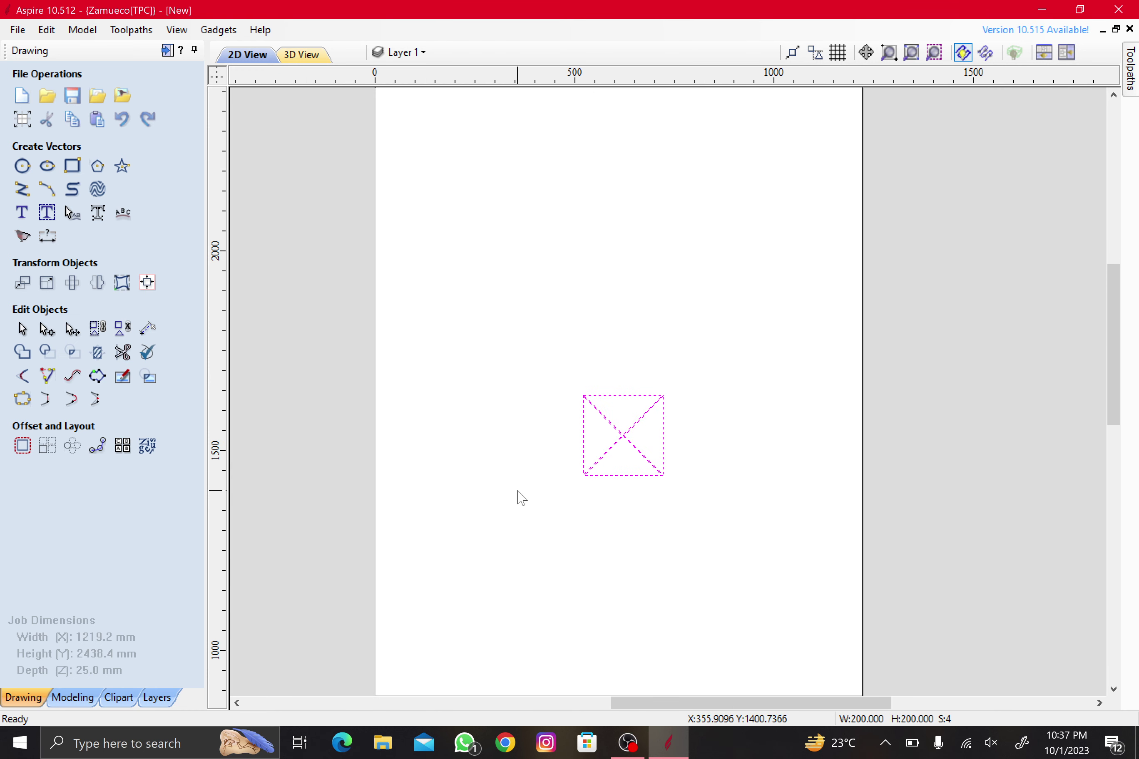
- Array-copy the tile into 12 rows by 8 columns with a 2.0 mm gap
click(47, 446)
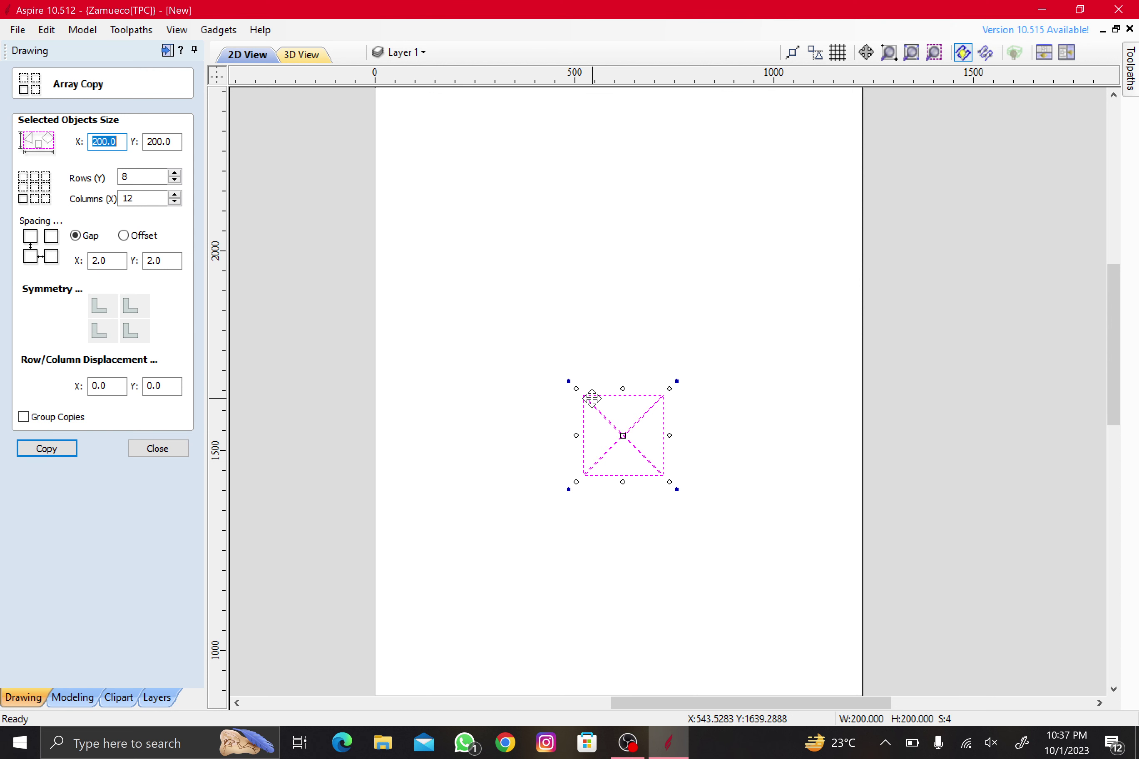
click(100, 261)
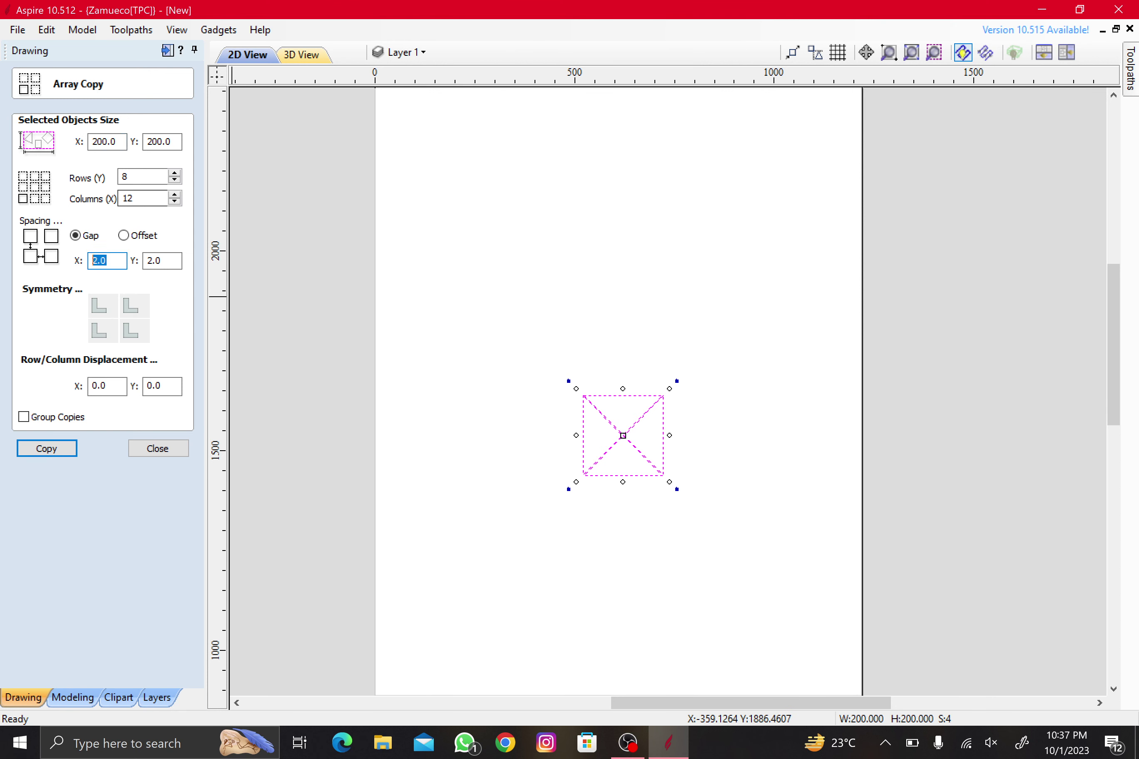
key(shift+Tab)
key(shift+Tab)
text(12)
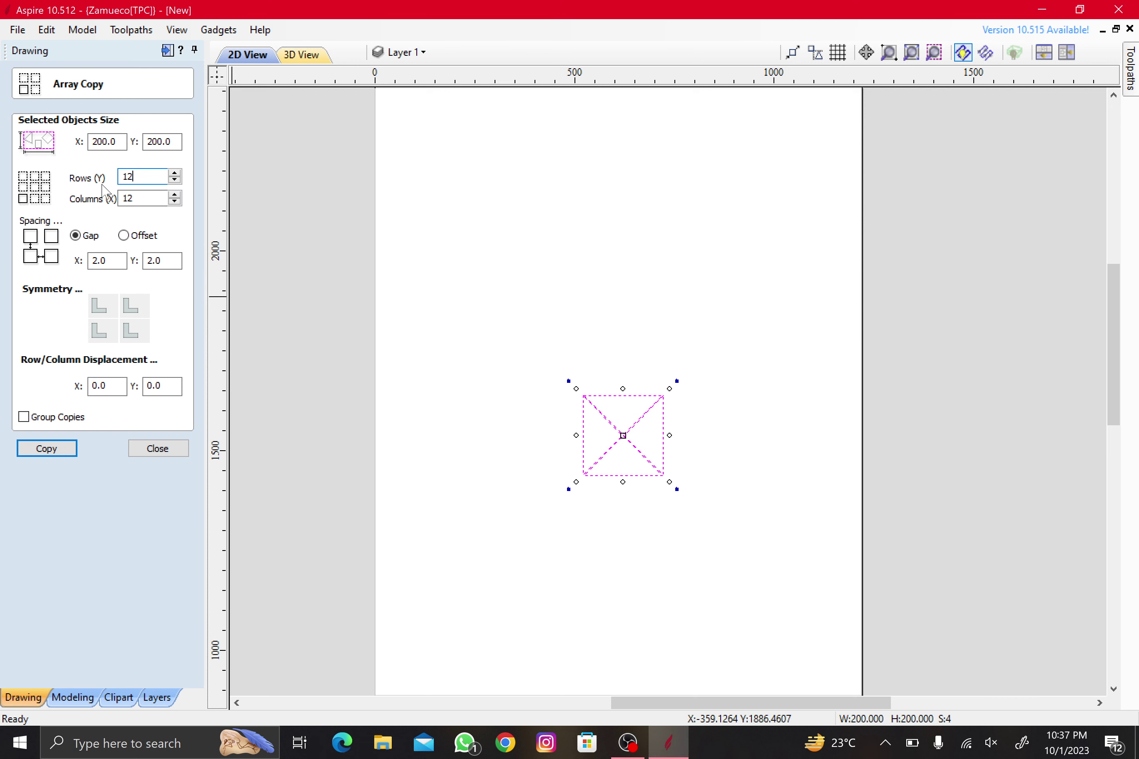
key(Tab)
scroll(512, 425, down, 3)
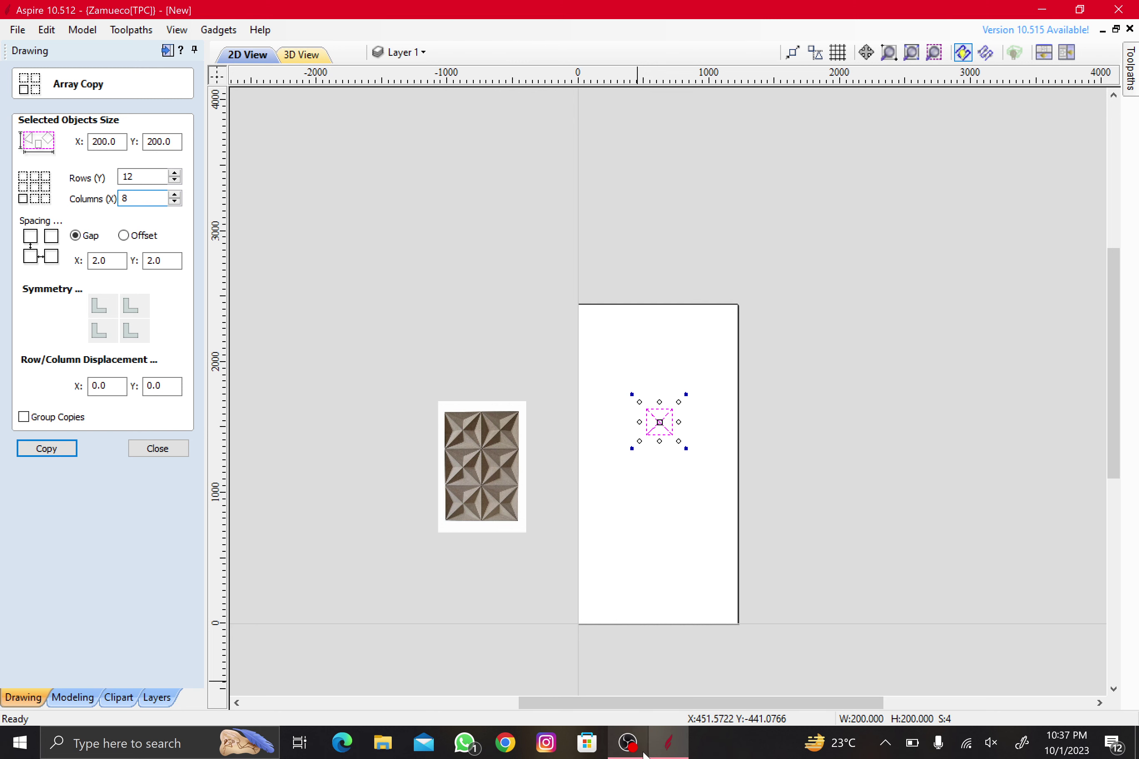
scroll(671, 458, up, 7)
scroll(630, 435, down, 6)
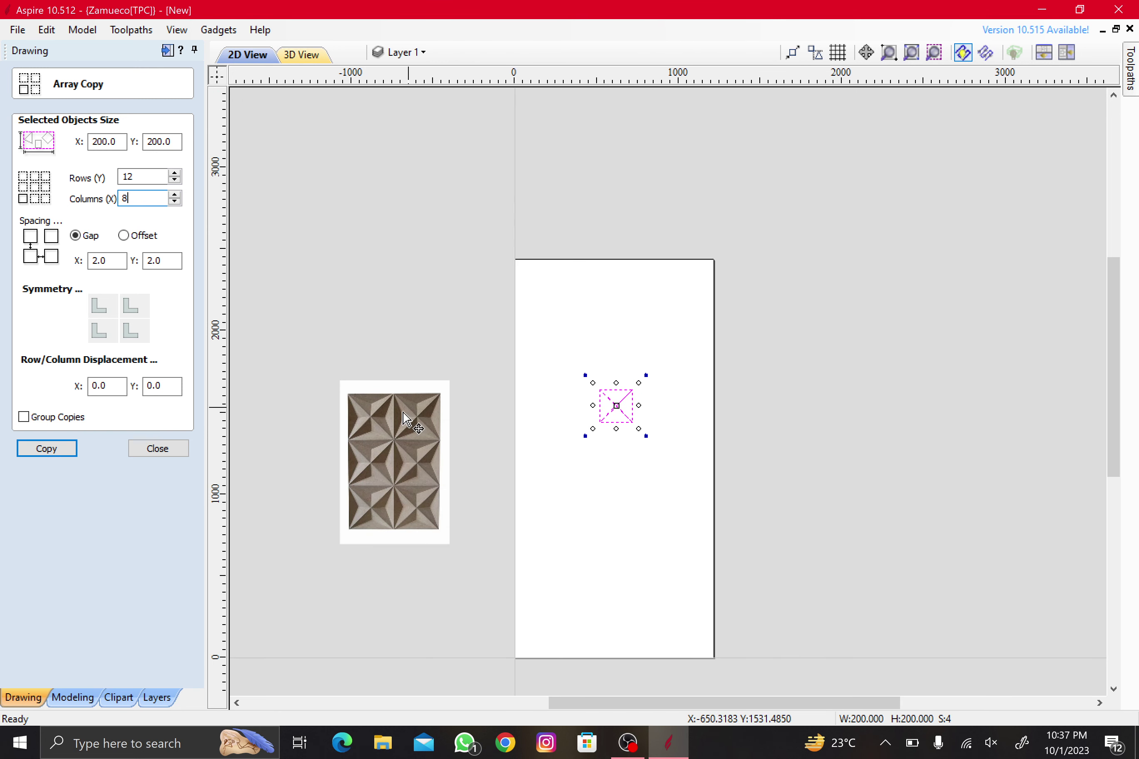
click(74, 449)
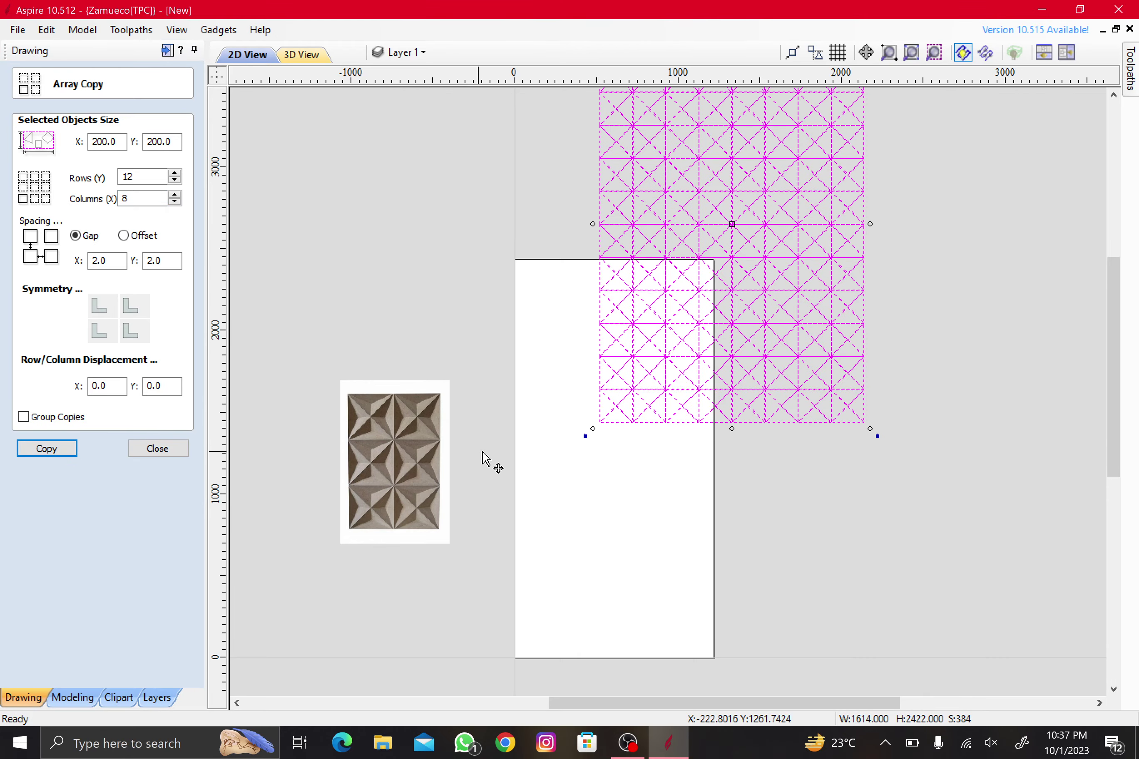
scroll(702, 392, down, 3)
scroll(735, 333, up, 4)
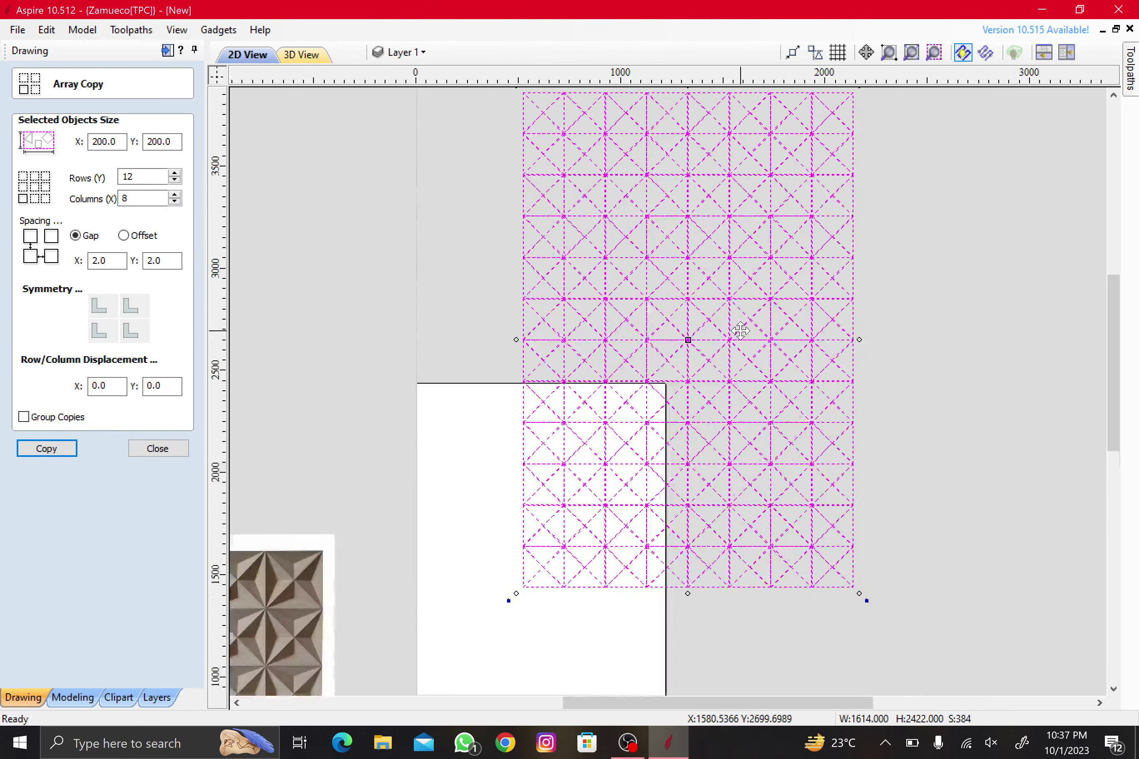
click(158, 449)
scroll(867, 374, down, 2)
- Select the whole 692.792 × 1039.618 mm tile array
scroll(868, 374, down, 2)
click(867, 374)
scroll(750, 382, up, 4)
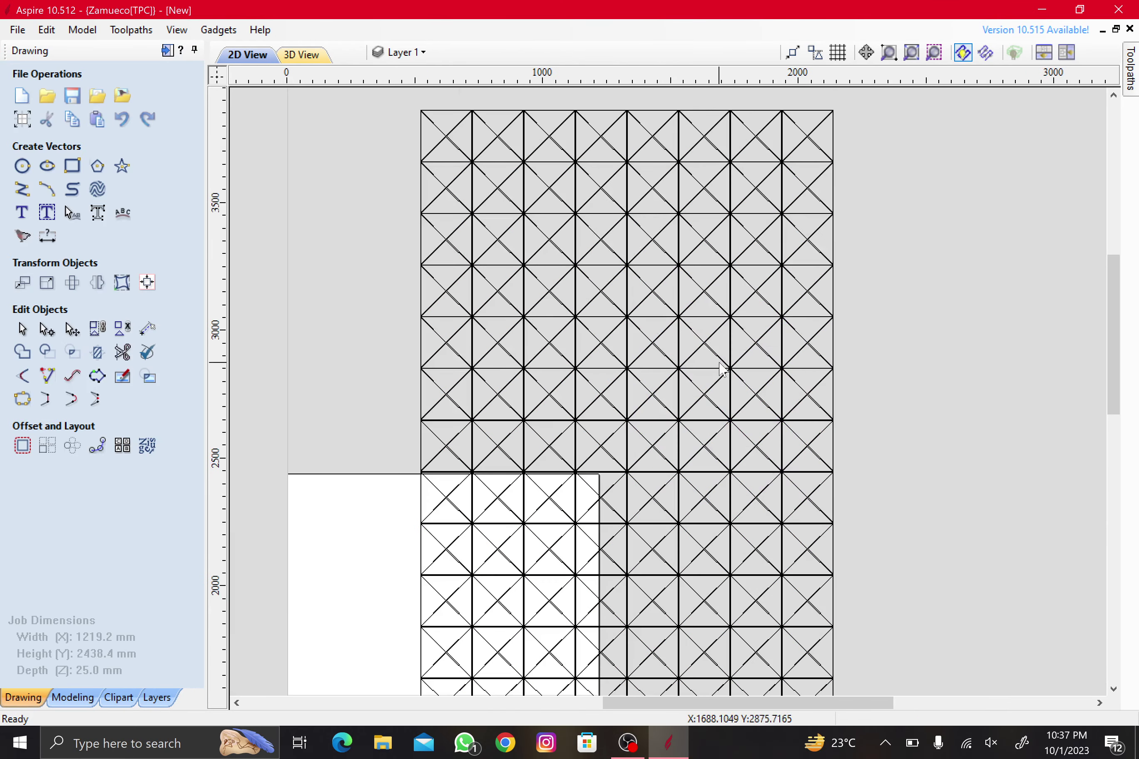
scroll(639, 300, down, 2)
scroll(607, 443, up, 2)
scroll(608, 432, down, 4)
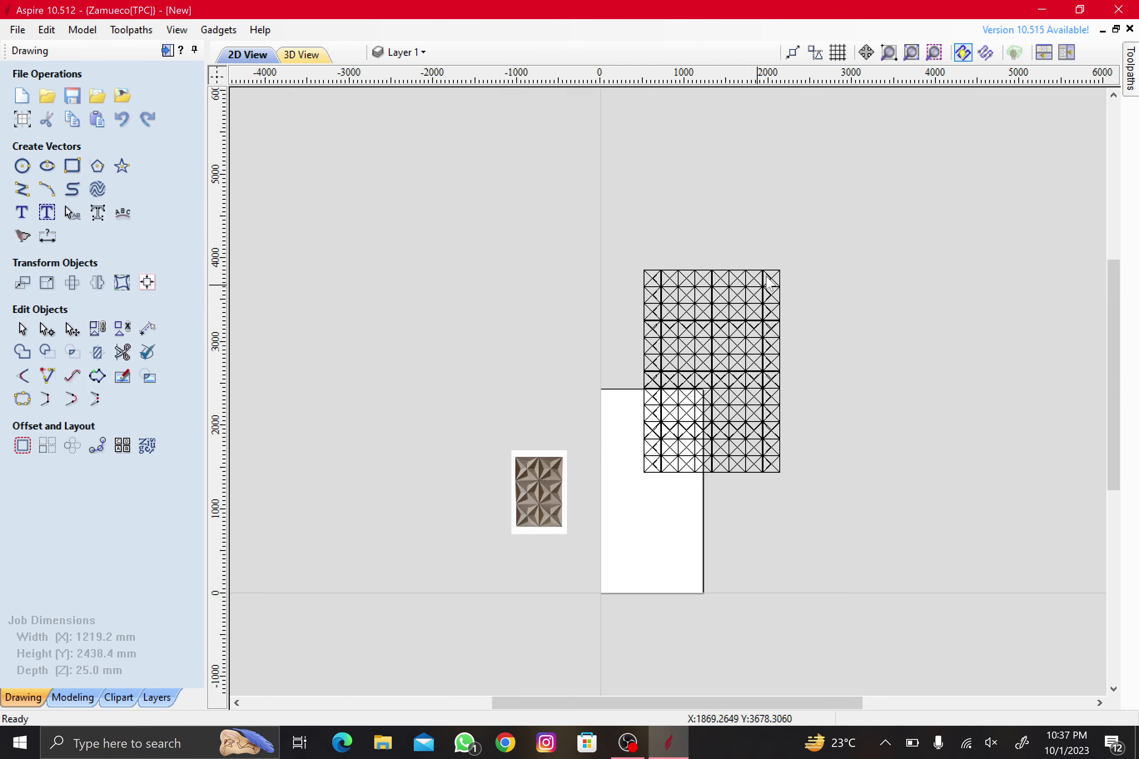
mouse_move(639, 483)
mouse_down()
mouse_move(631, 470)
mouse_move(707, 371)
mouse_up()
click(679, 466)
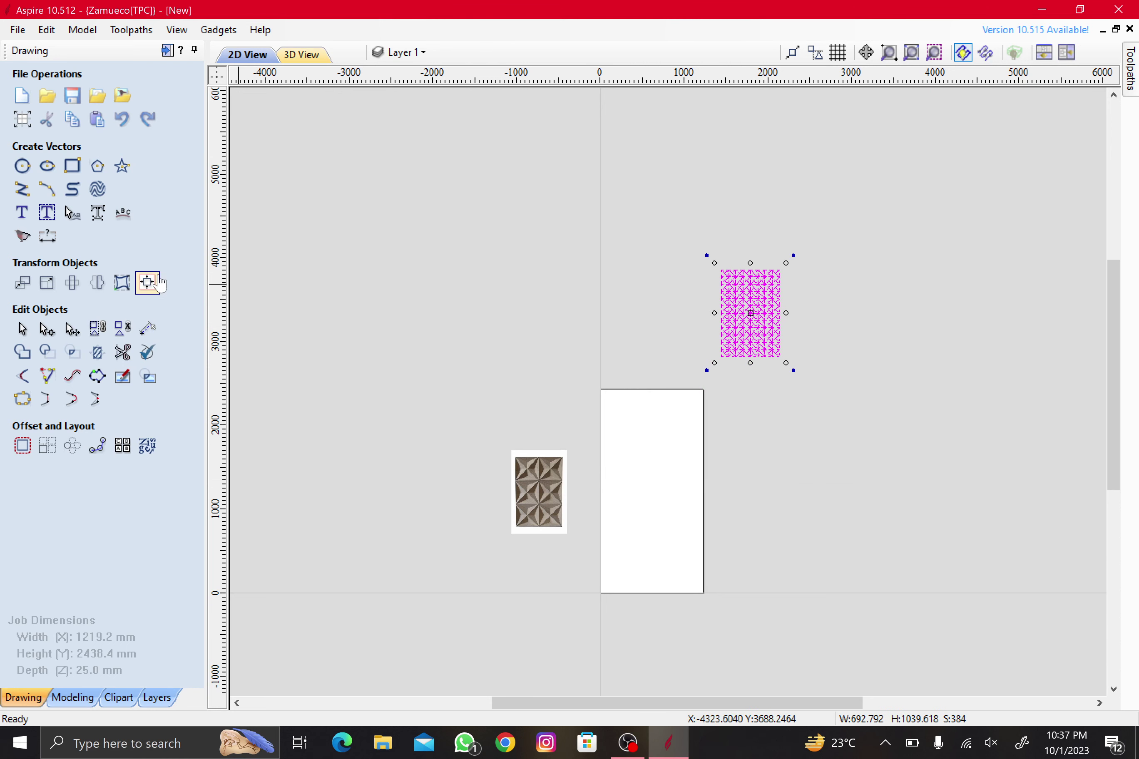
- Centre the tile array on the material with Align to Material centre
click(147, 283)
click(102, 141)
scroll(594, 479, up, 2)
scroll(704, 499, up, 2)
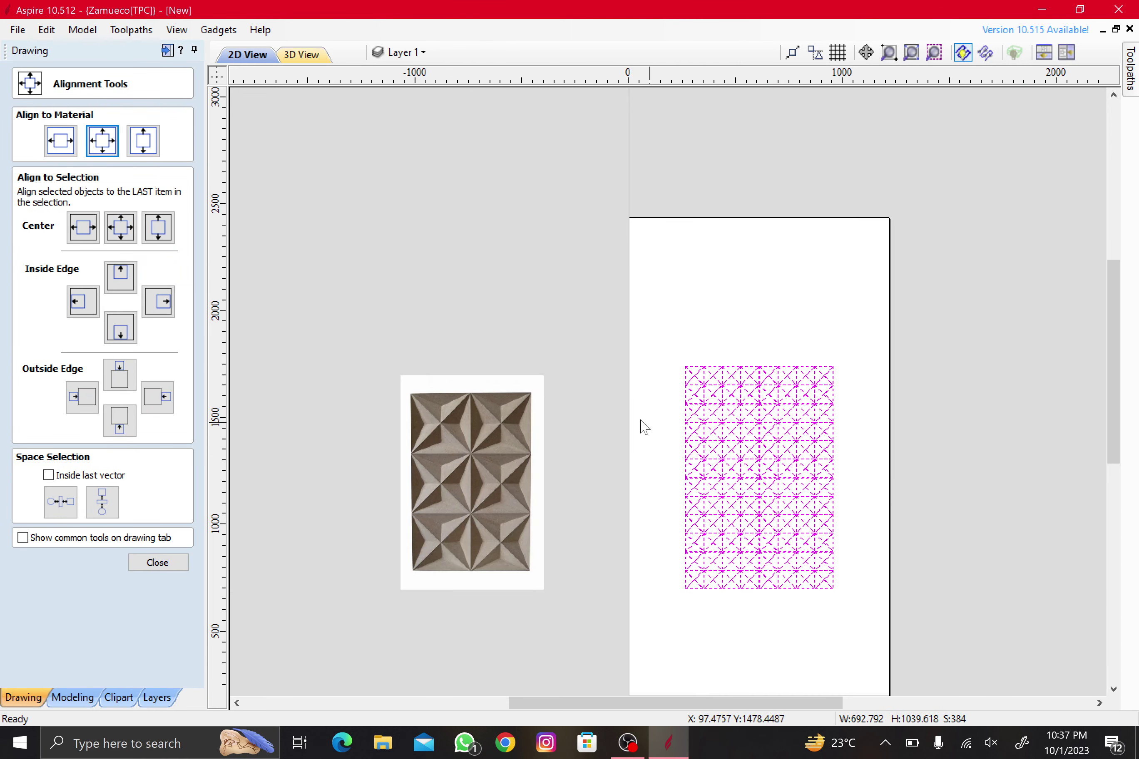
click(643, 427)
scroll(654, 436, down, 2)
scroll(659, 438, up, 4)
scroll(721, 438, up, 4)
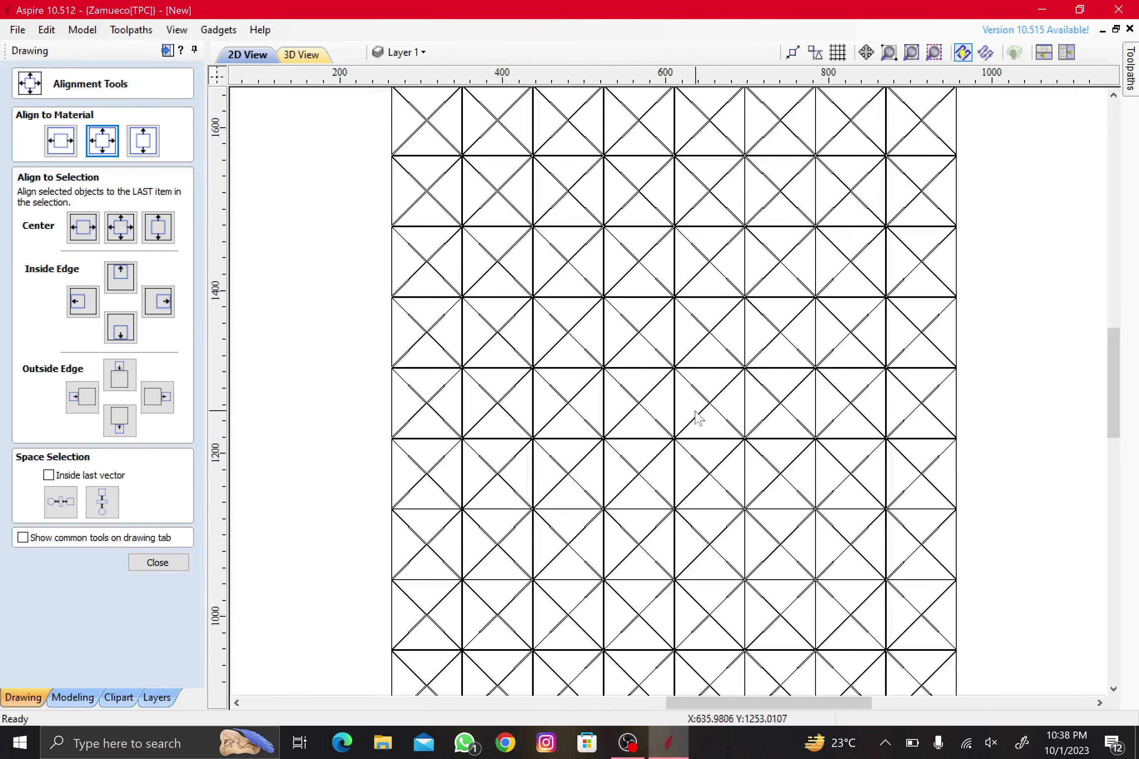
scroll(692, 424, down, 1)
scroll(653, 408, down, 2)
scroll(632, 357, down, 1)
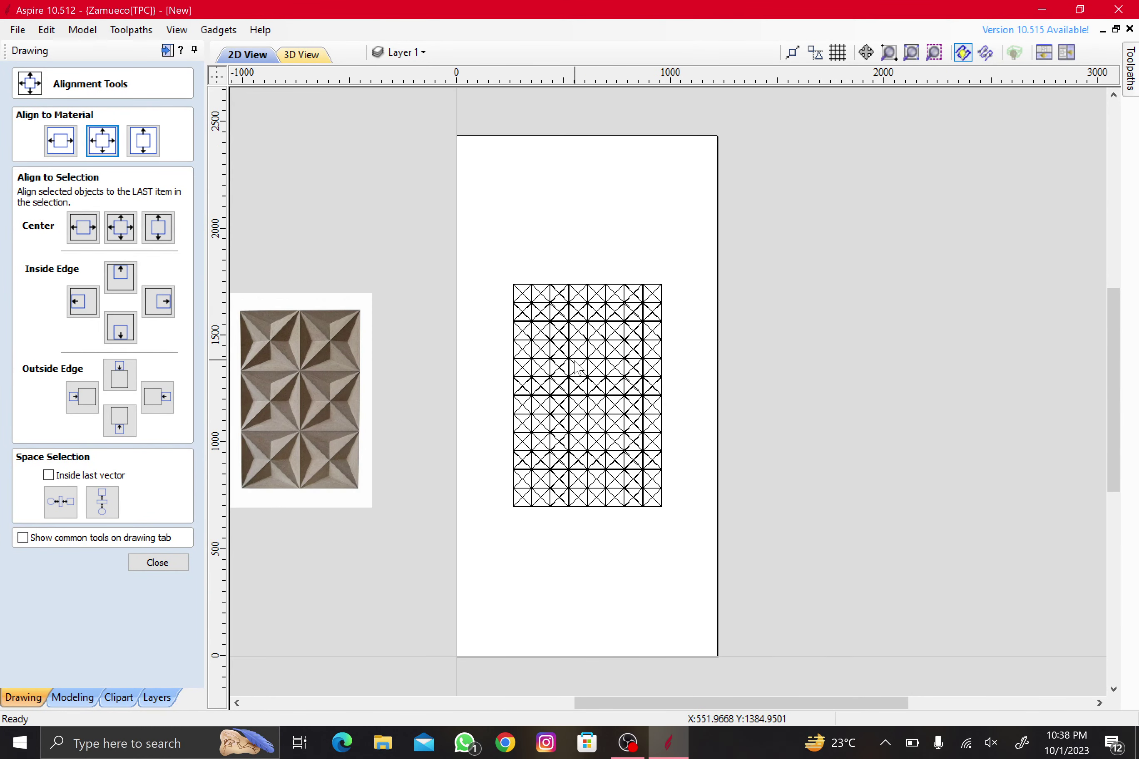
scroll(627, 334, down, 2)
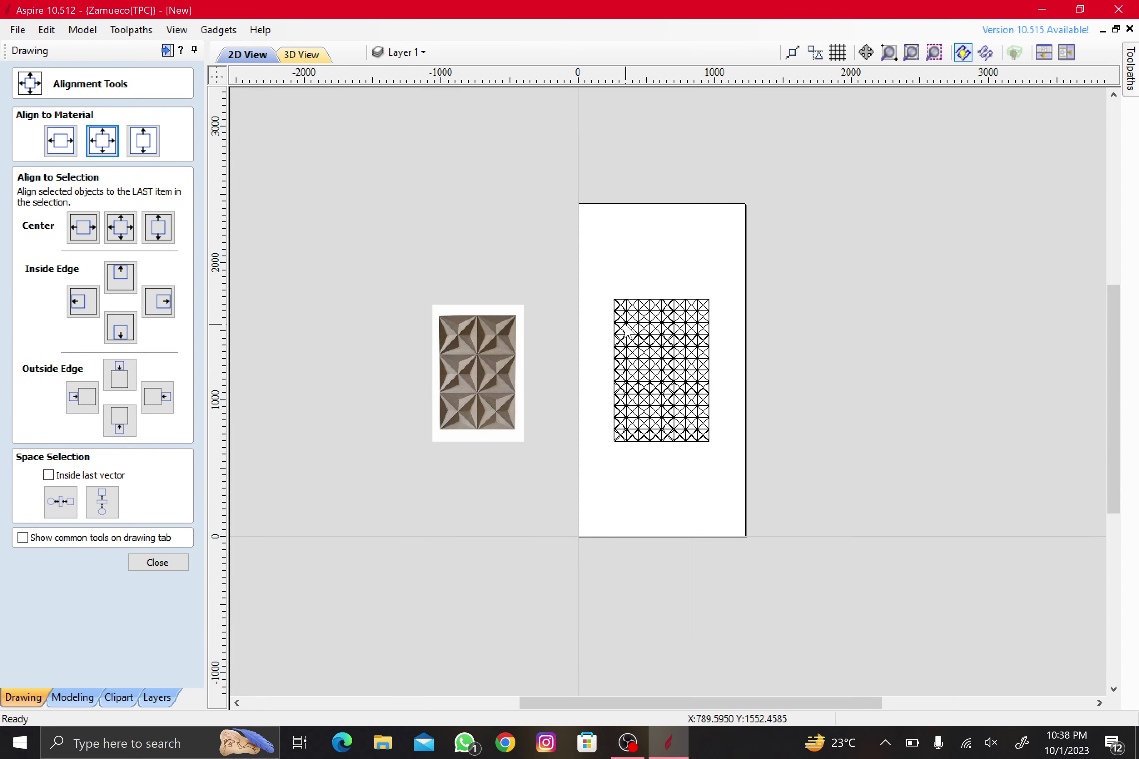
- Close the Alignment Tools panel and deselect the tile grid
click(602, 451)
click(158, 562)
scroll(698, 369, up, 4)
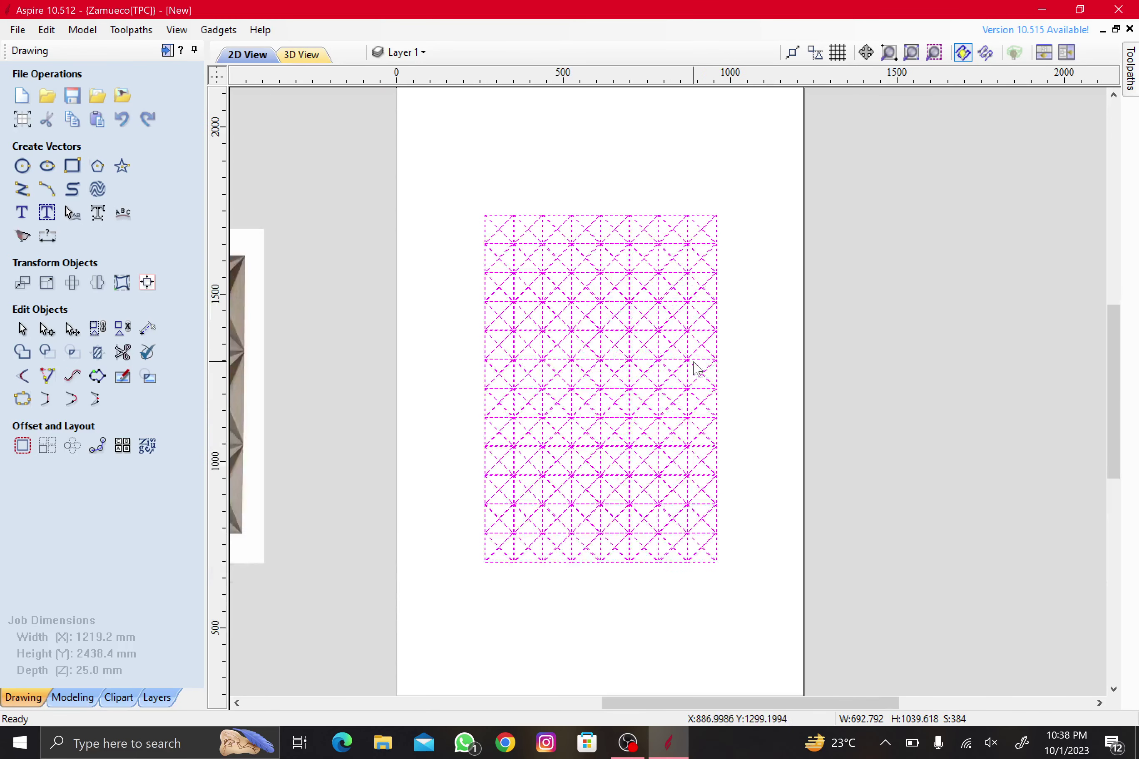
scroll(738, 366, down, 1)
click(740, 330)
- Move the reference photo right against the sheet's left edge, then select the whole tile grid
scroll(747, 284, down, 2)
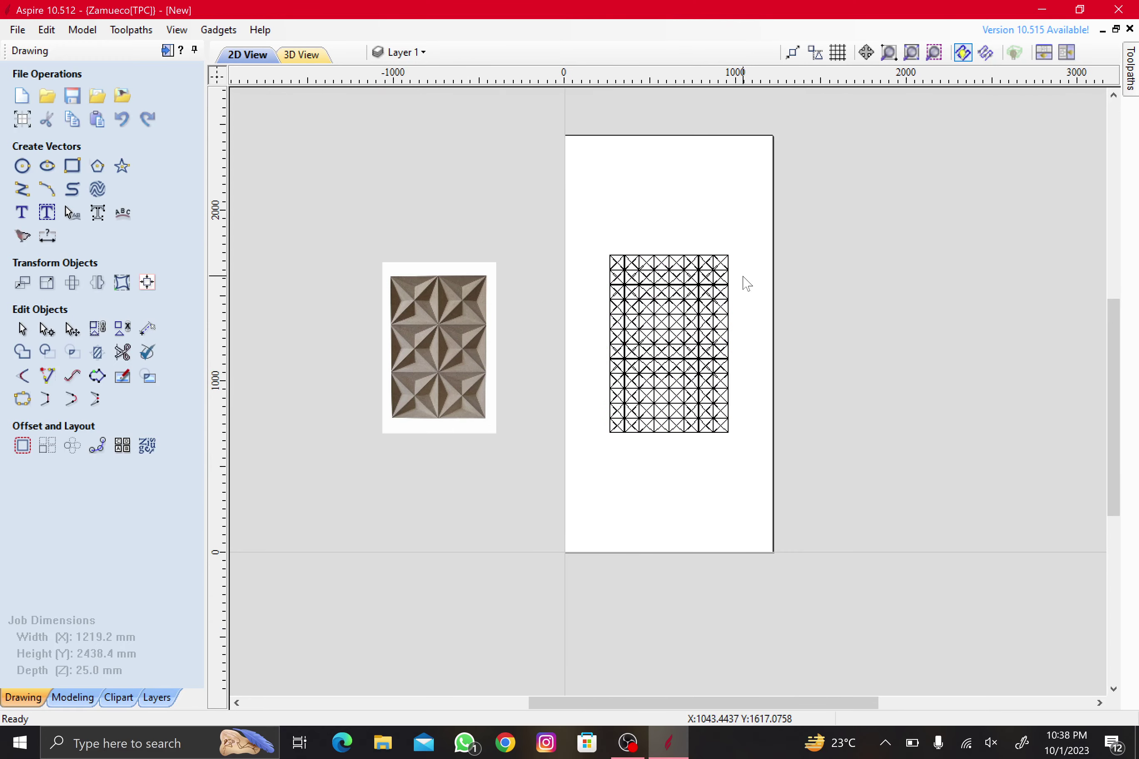
click(445, 351)
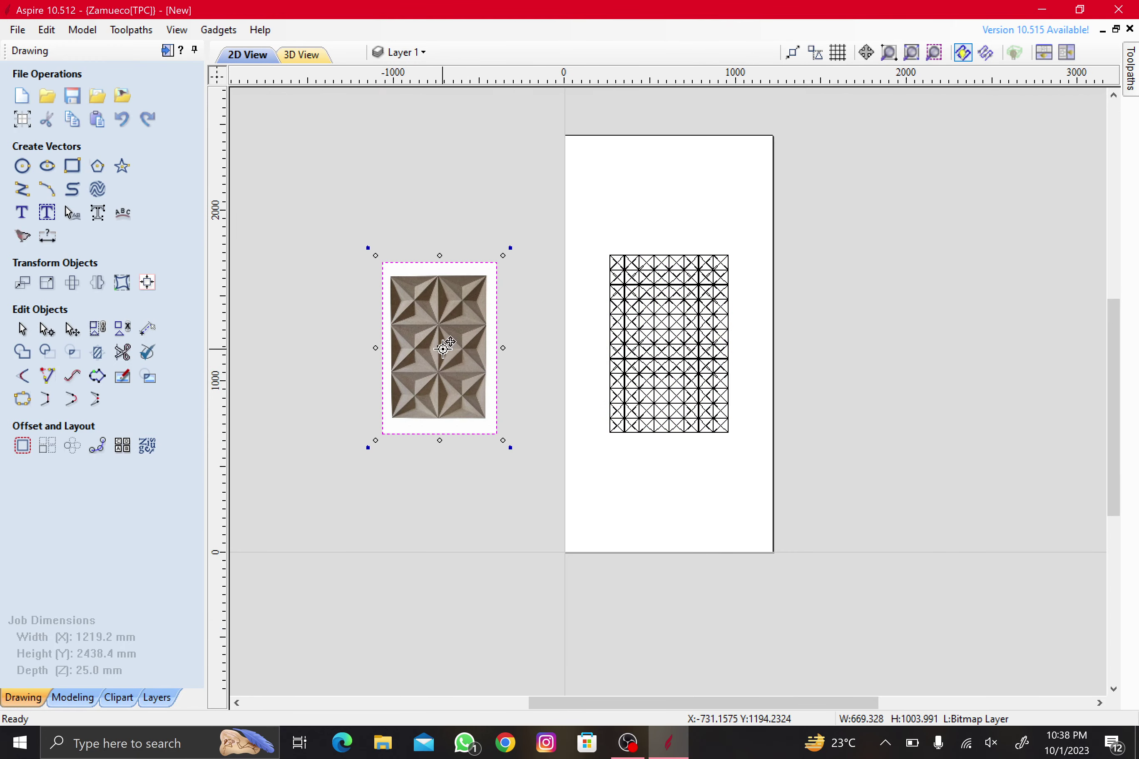
mouse_move(444, 349)
mouse_down()
mouse_move(523, 351)
mouse_move(507, 351)
mouse_up()
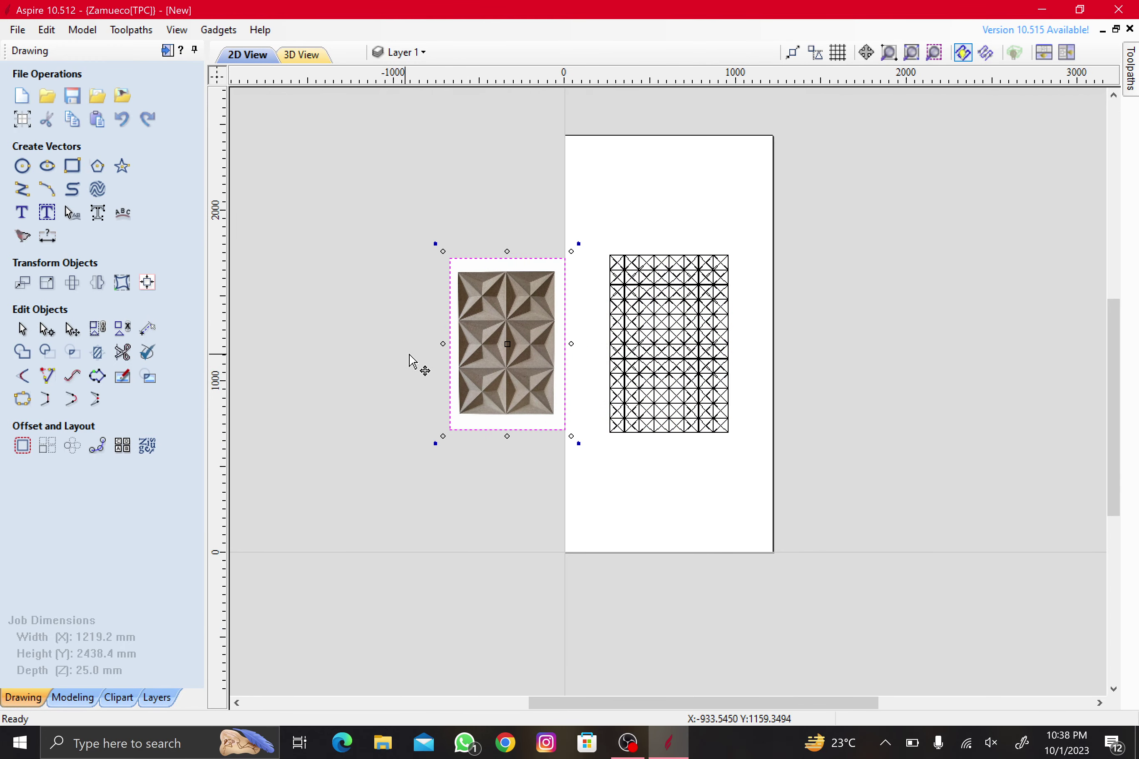
click(789, 339)
drag(746, 231, 613, 418)
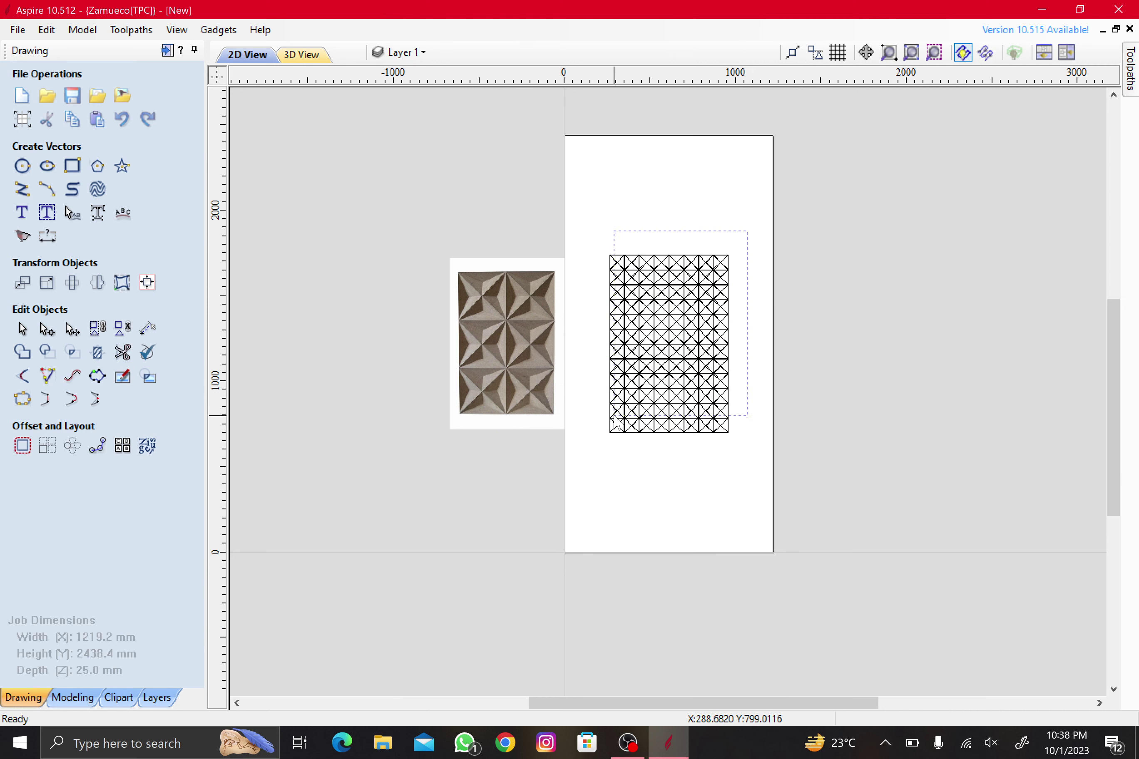
shift+click(647, 420)
mouse_move(1131, 67)
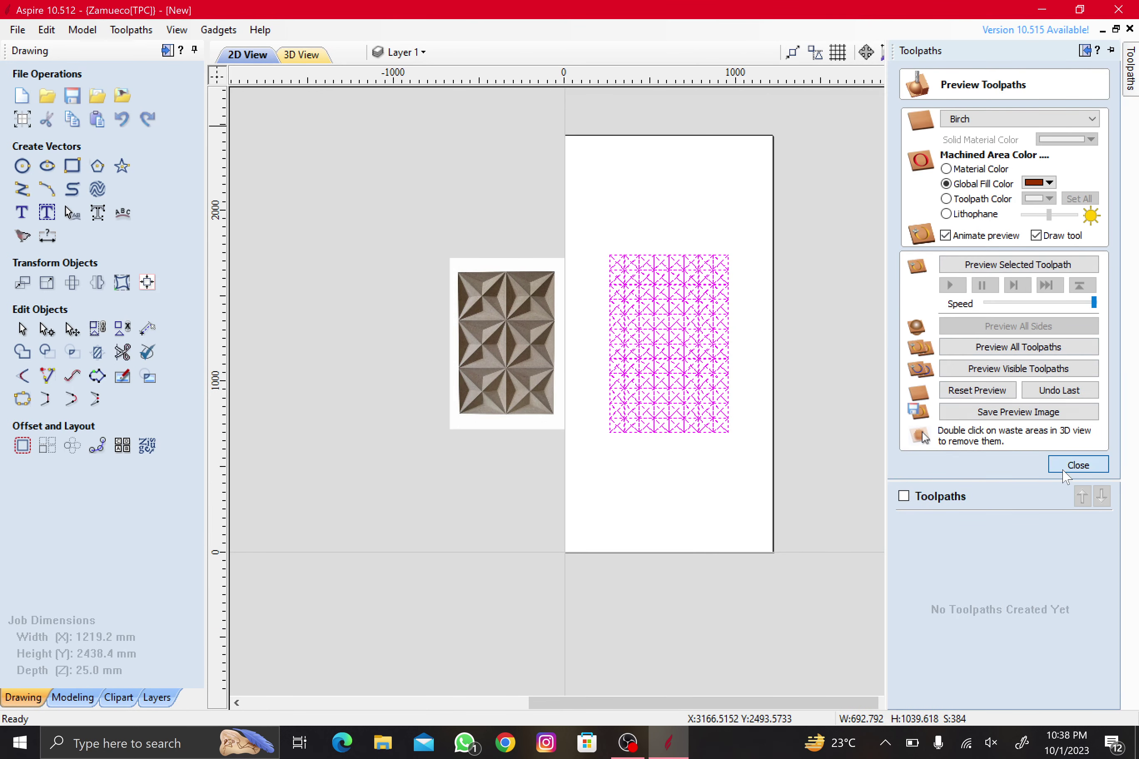
- Calculate a V-carve of the tile grid using the V-Bit (90.0° - 32 mm) and 18 mm flat depth
click(1063, 471)
click(943, 230)
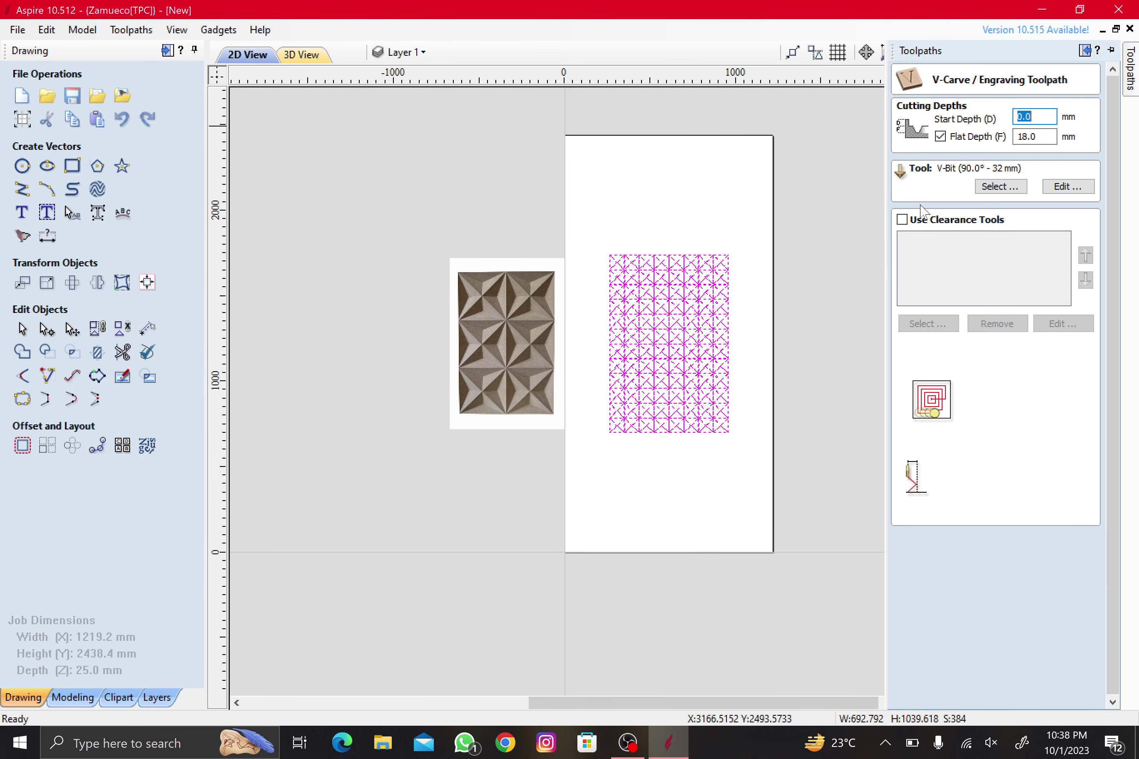
click(1000, 187)
click(365, 388)
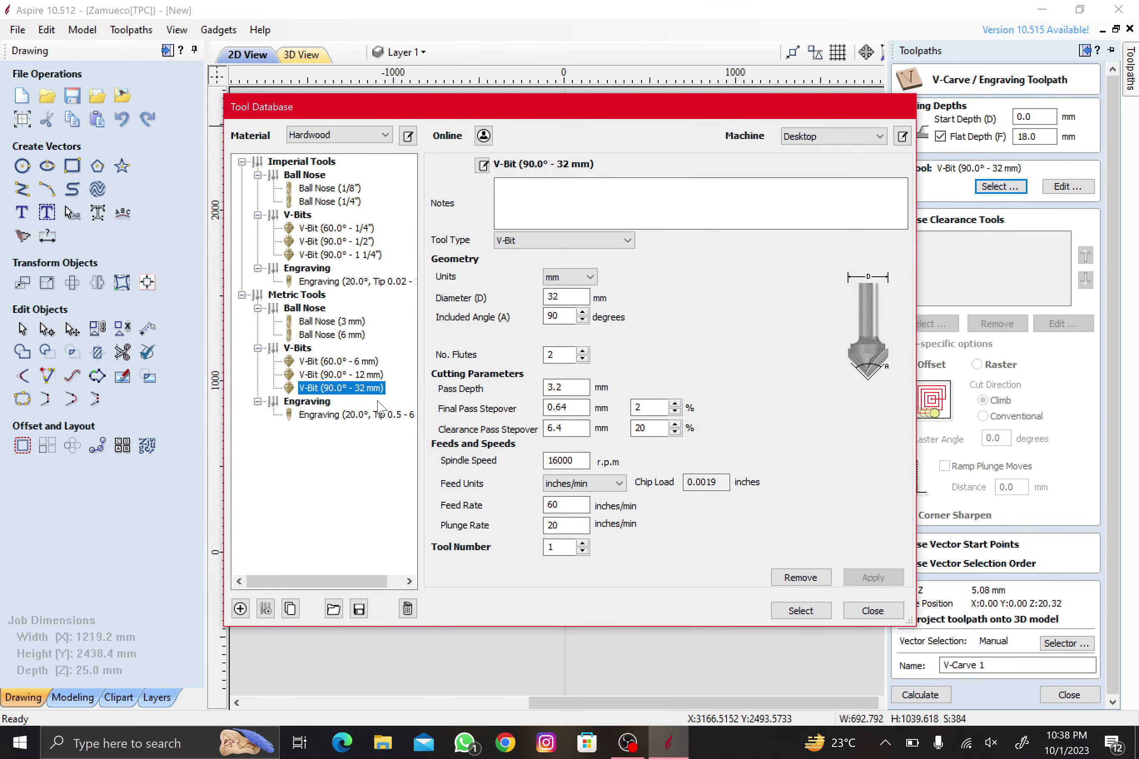
click(793, 613)
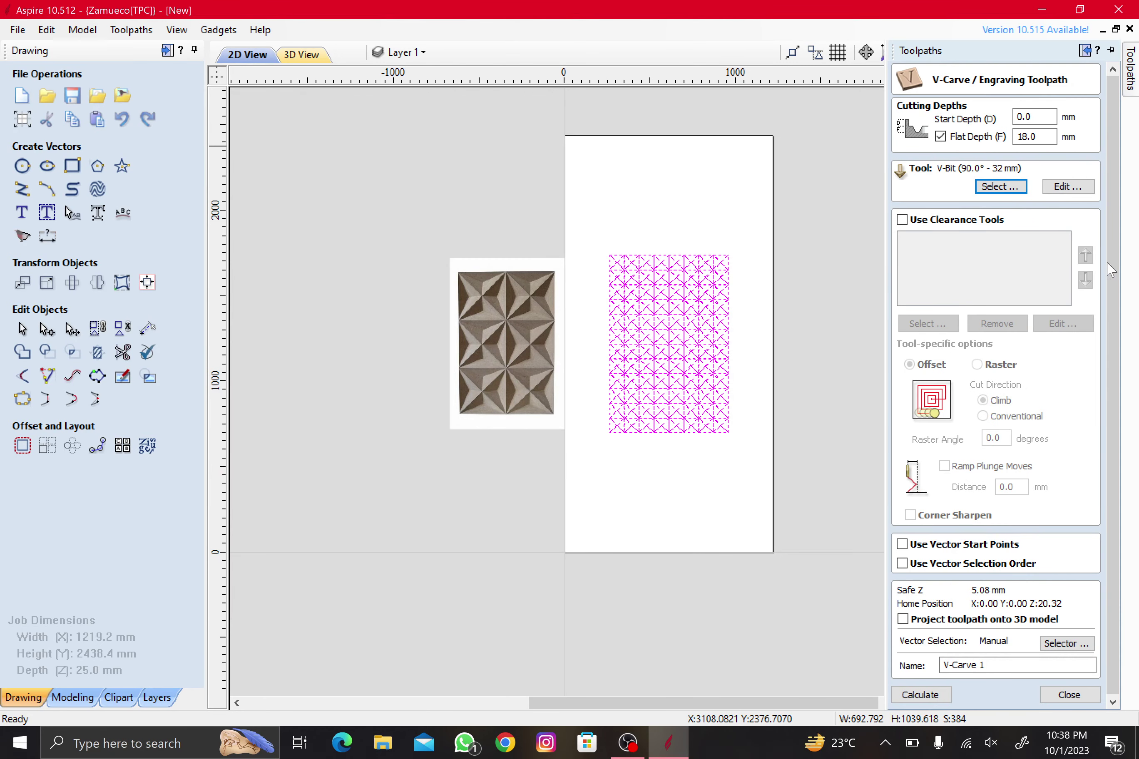
click(920, 695)
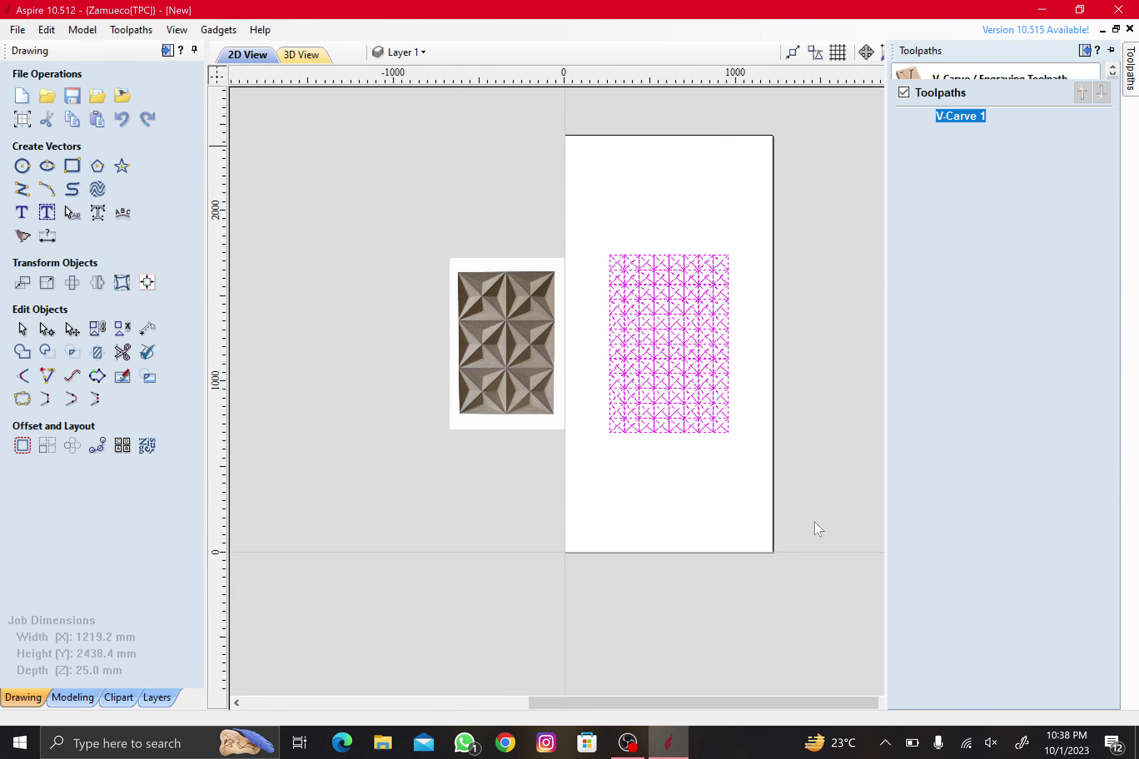
- Reset the preview and simulate V-Carve 1, zooming in to inspect the carved pyramid tiles
scroll(687, 444, up, 3)
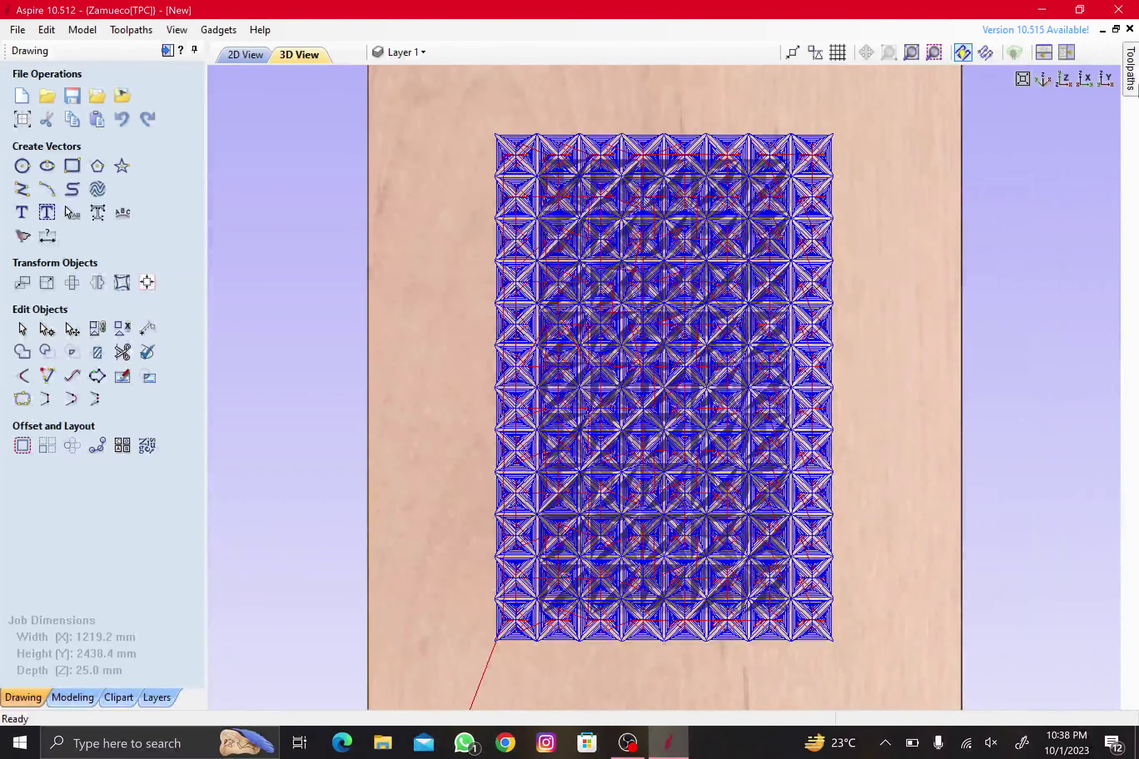
mouse_move(1130, 70)
click(973, 391)
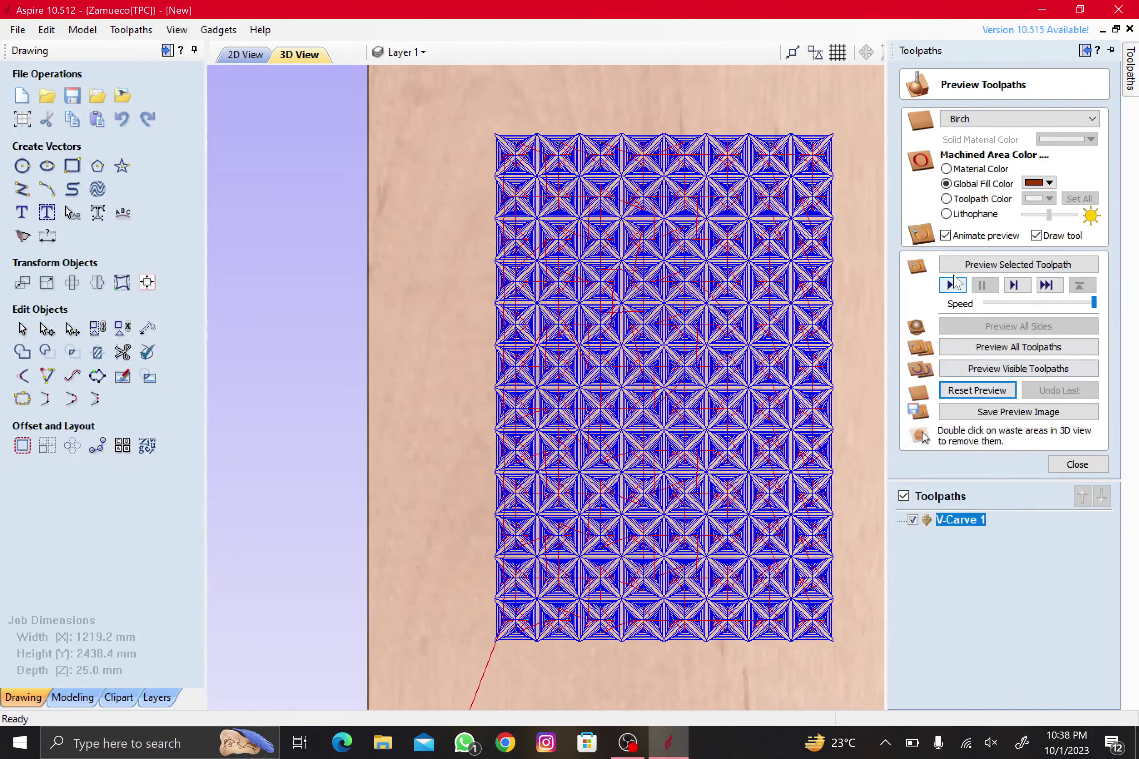
click(952, 284)
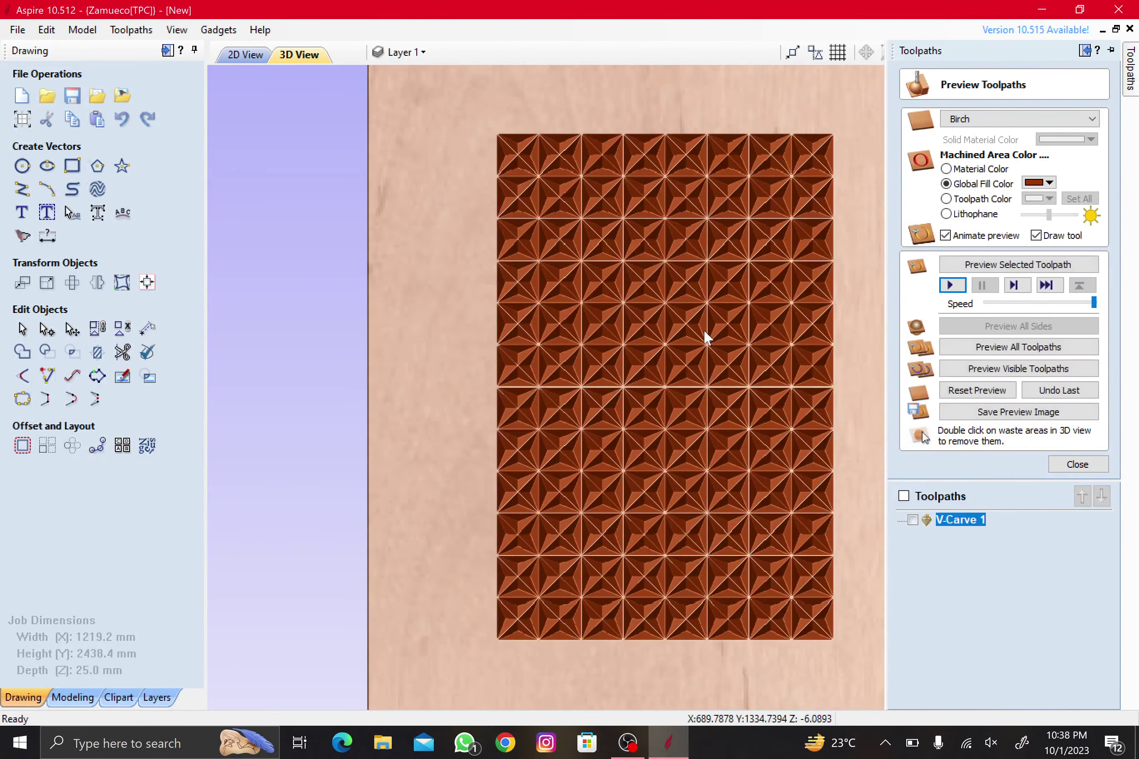
scroll(702, 330, down, 1)
scroll(677, 385, up, 1)
scroll(652, 372, up, 3)
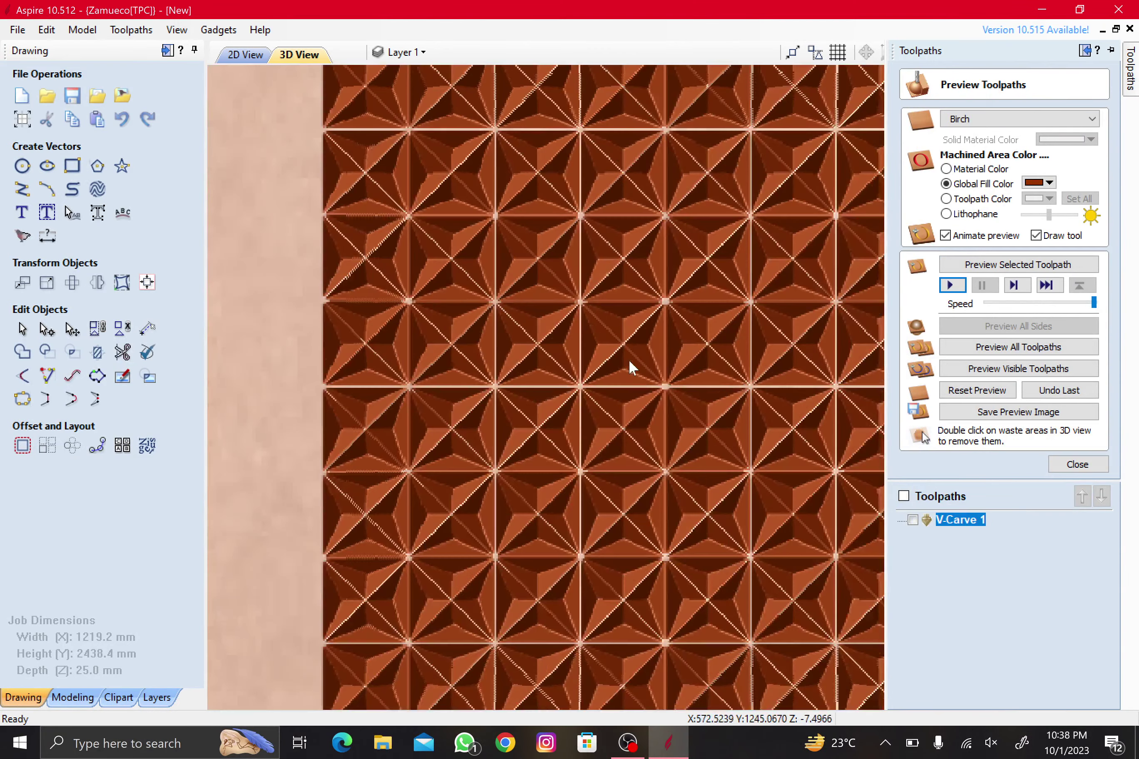
scroll(619, 363, down, 1)
scroll(589, 294, down, 2)
scroll(527, 98, up, 2)
scroll(517, 147, up, 1)
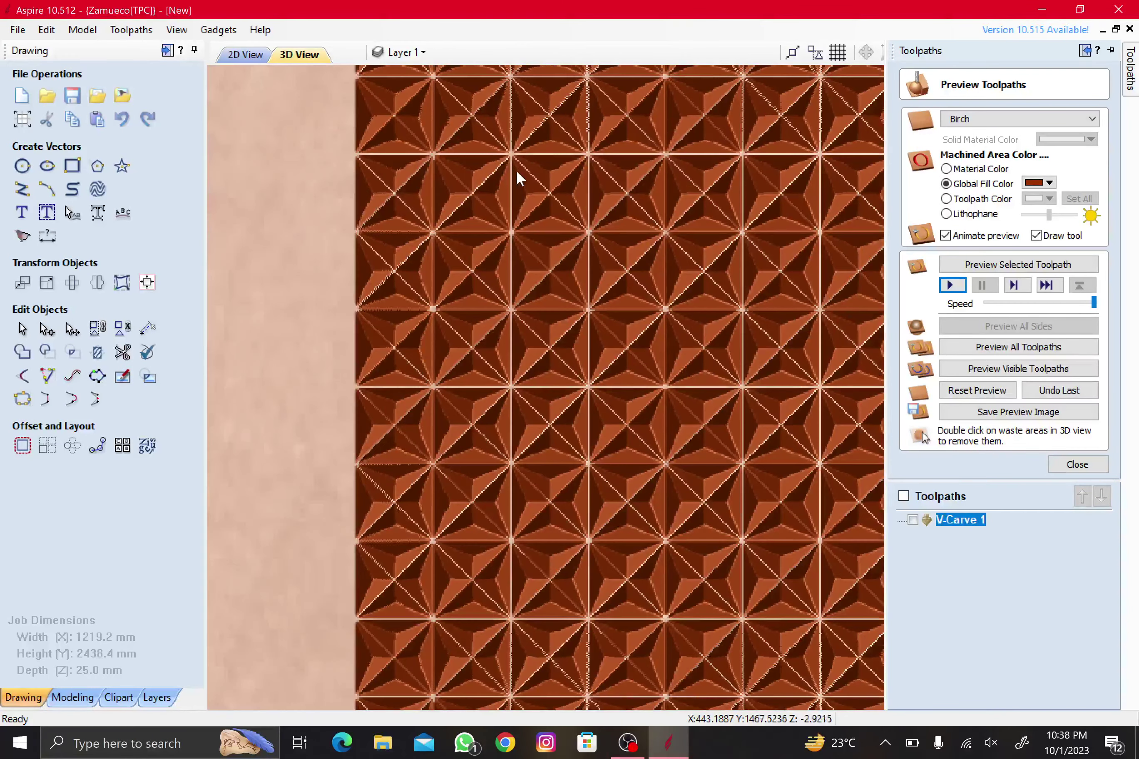
scroll(506, 215, down, 2)
scroll(506, 215, down, 1)
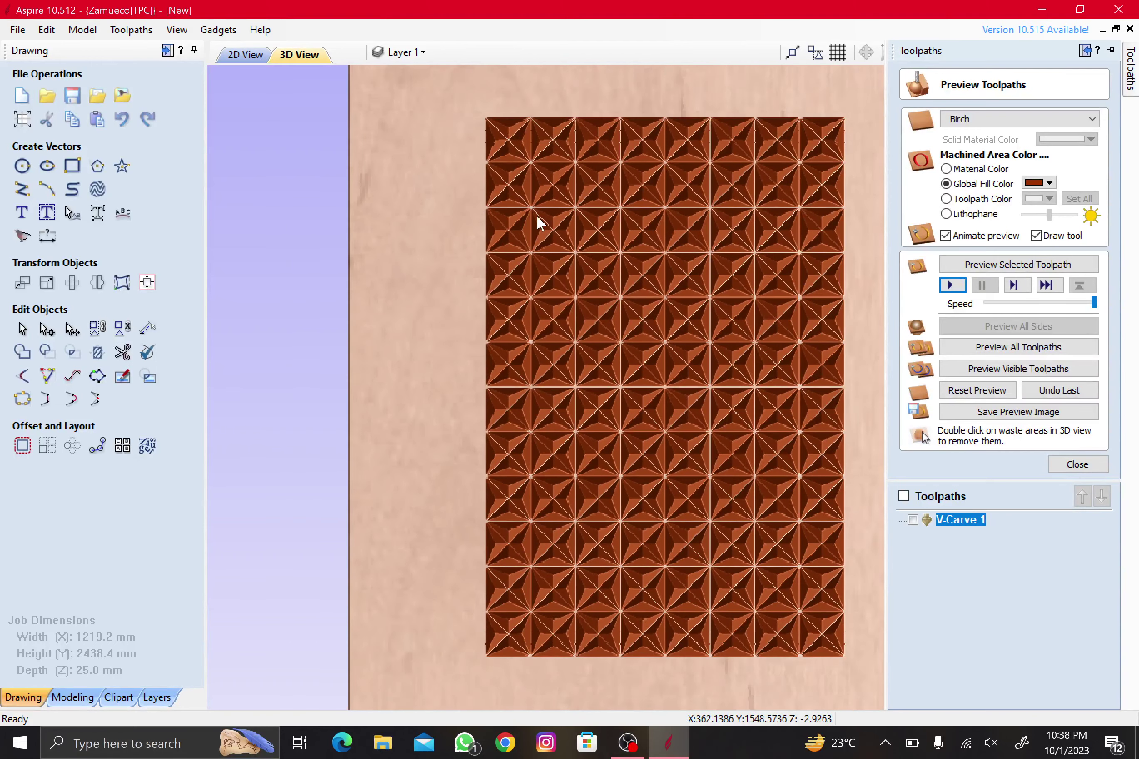
- Compare the 2D layout against the 3D carved preview, finishing in the 2D view
click(245, 54)
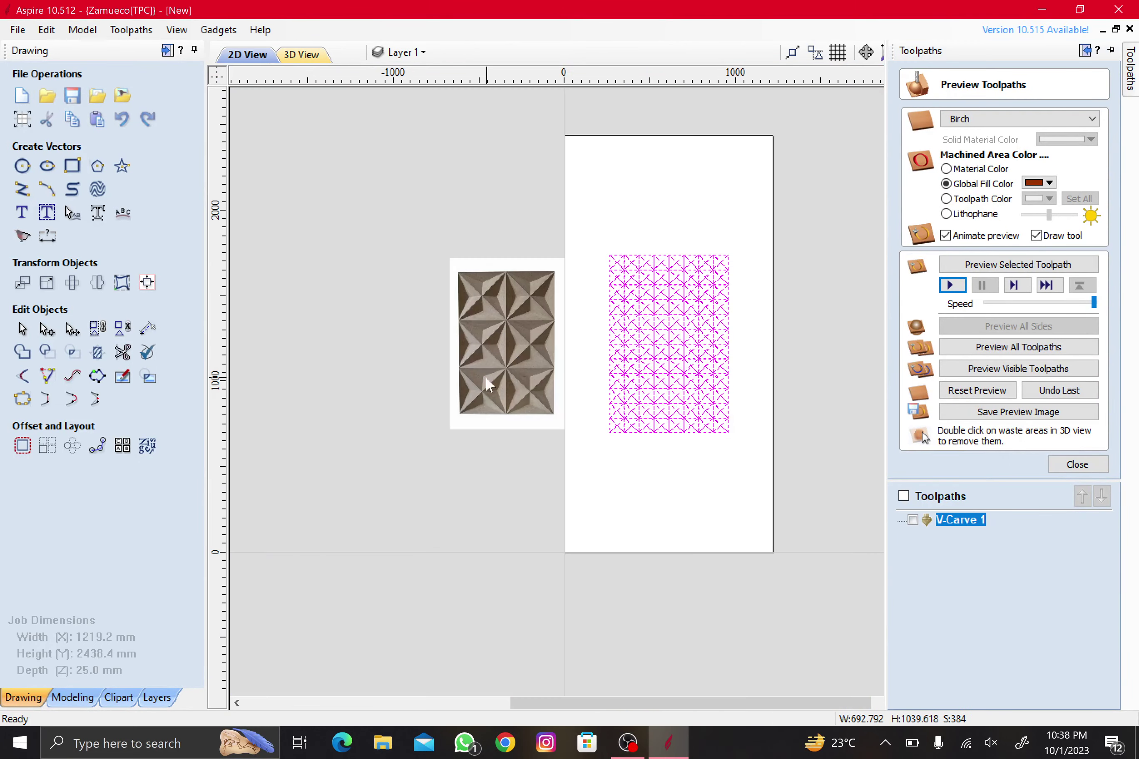
scroll(528, 369, up, 4)
scroll(521, 343, down, 1)
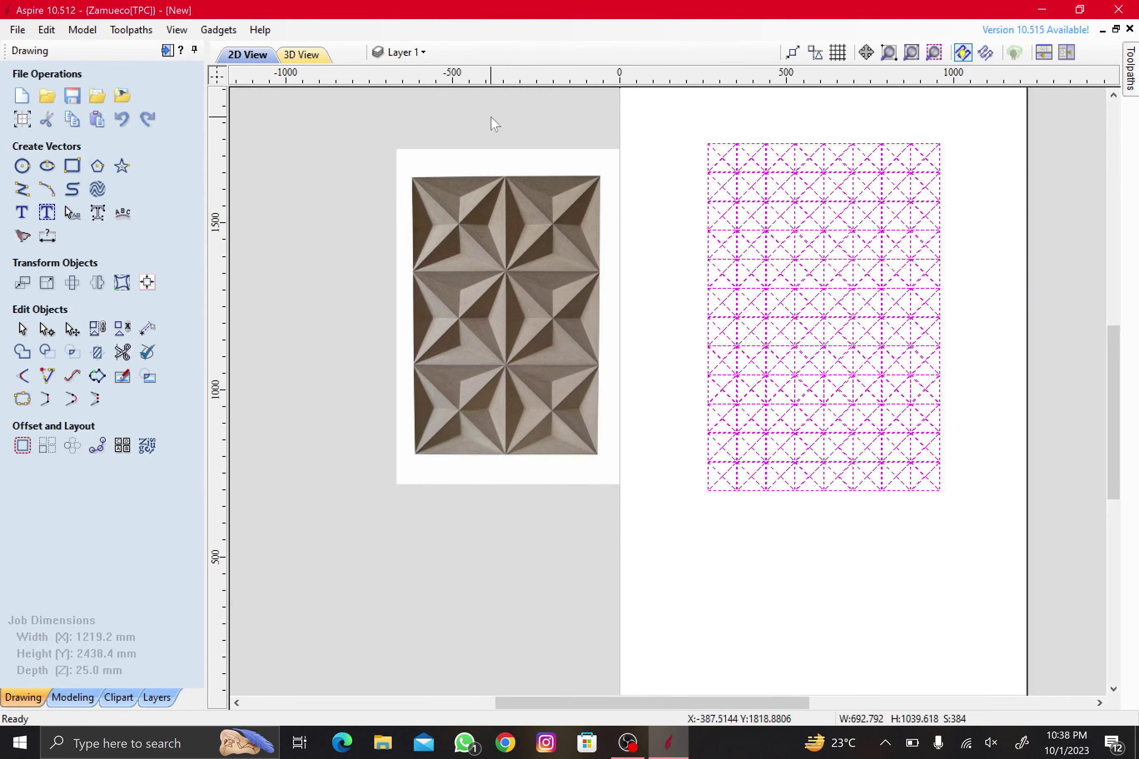
click(314, 55)
scroll(599, 298, down, 1)
scroll(599, 298, down, 1)
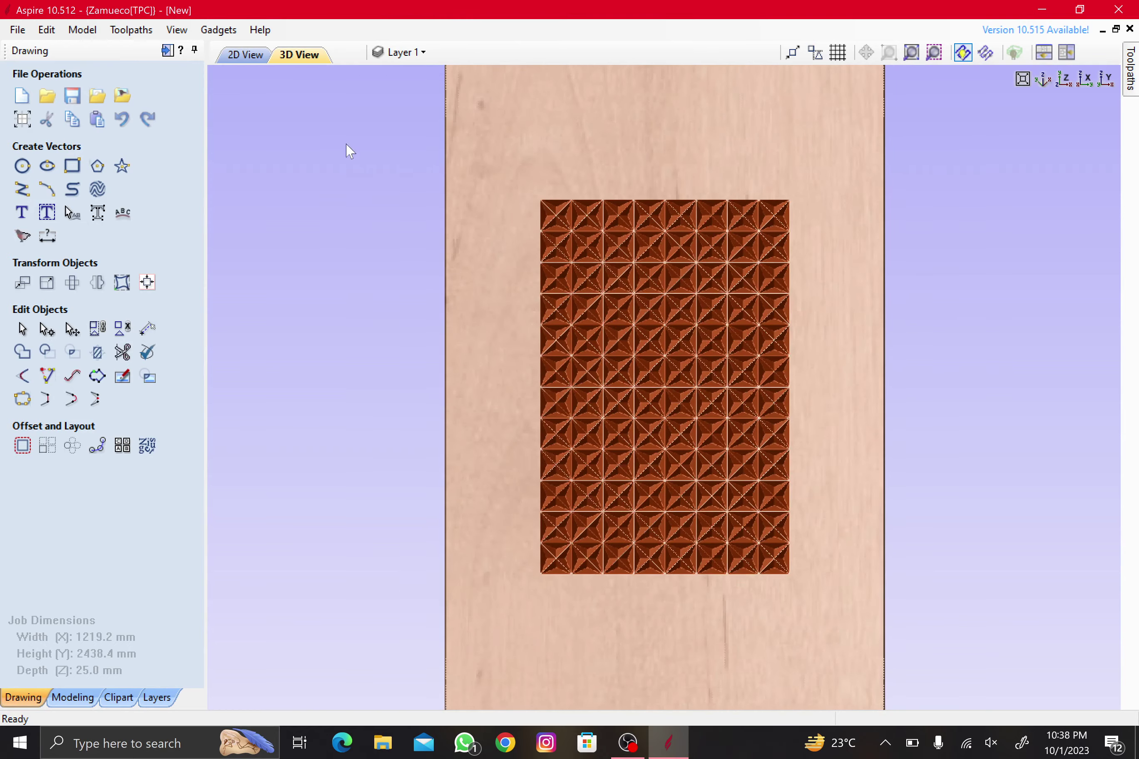
click(252, 58)
- Draw a 740 × 1100 mm rectangle framing the tile grid
click(71, 168)
scroll(701, 296, down, 2)
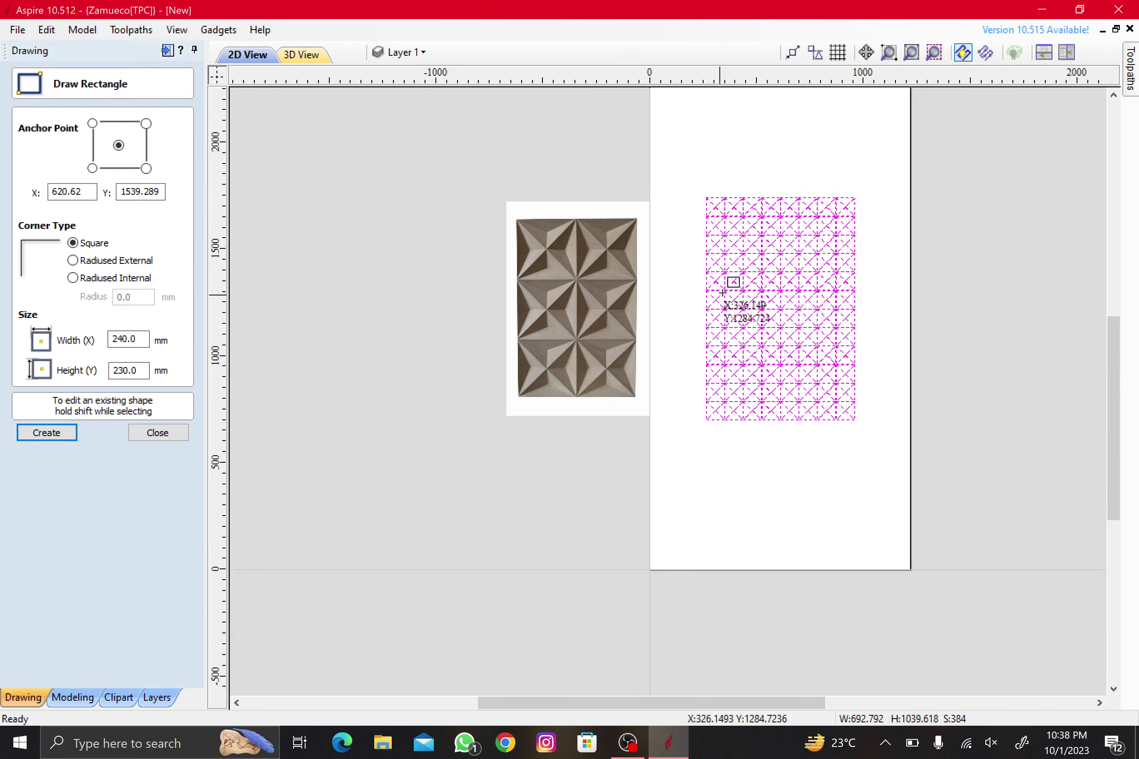
scroll(858, 193, up, 3)
drag(821, 249, 560, 633)
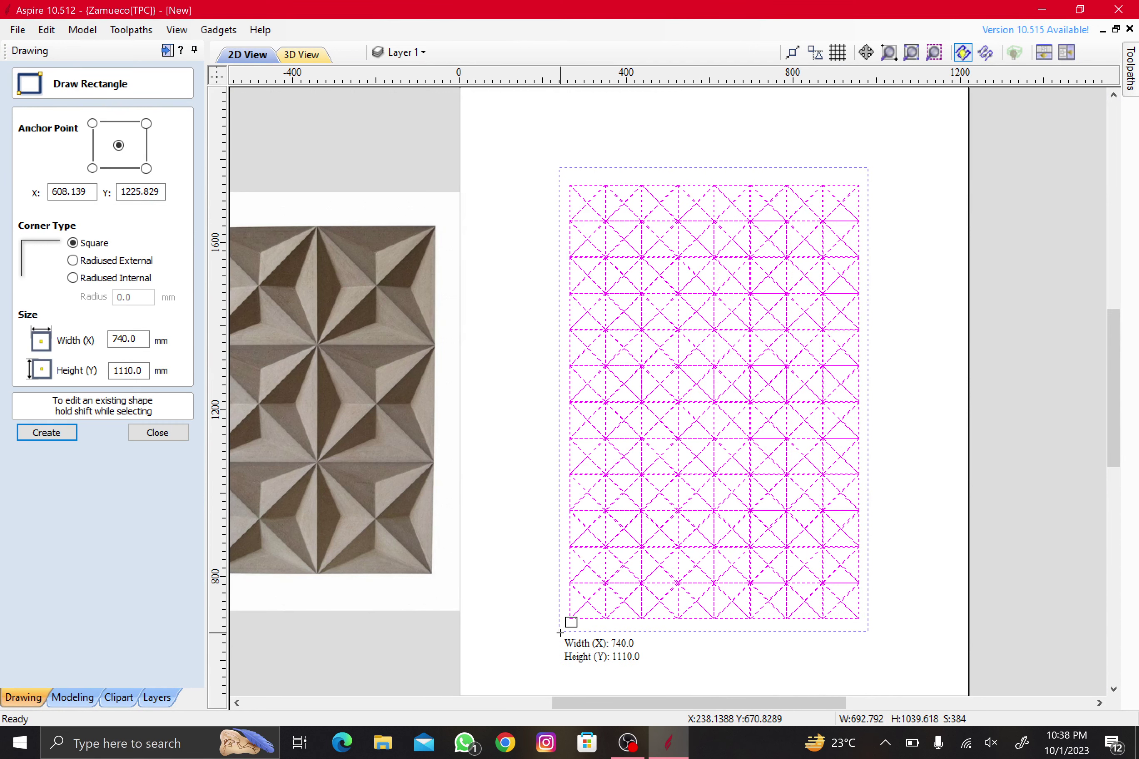
drag(560, 632, 561, 629)
key(Escape)
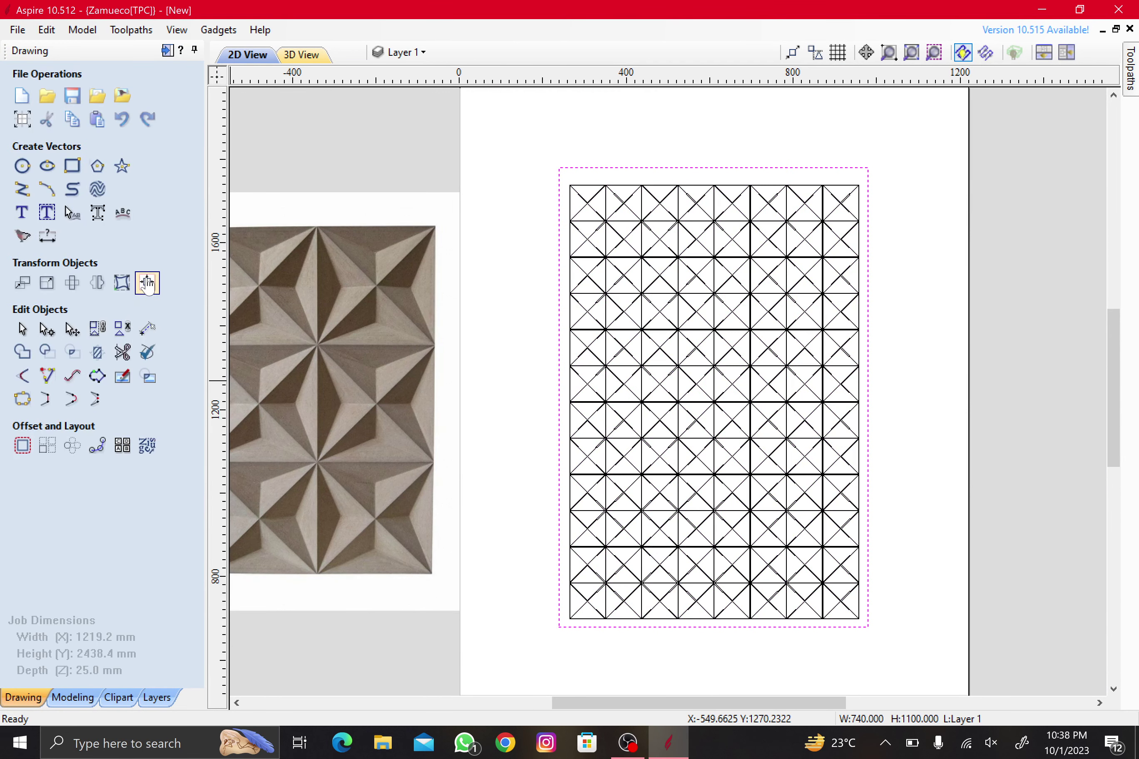
- Centre the frame rectangle on the material sheet and close the alignment and preview options
click(147, 284)
click(102, 141)
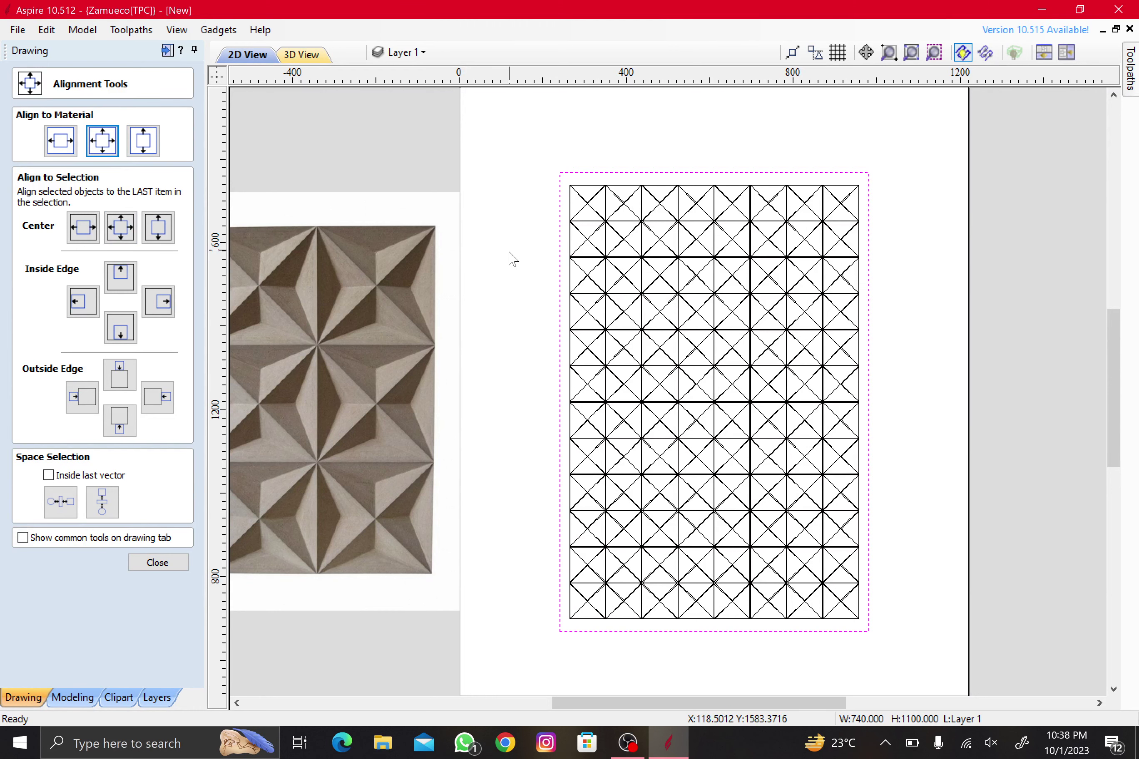
click(516, 295)
scroll(802, 233, down, 2)
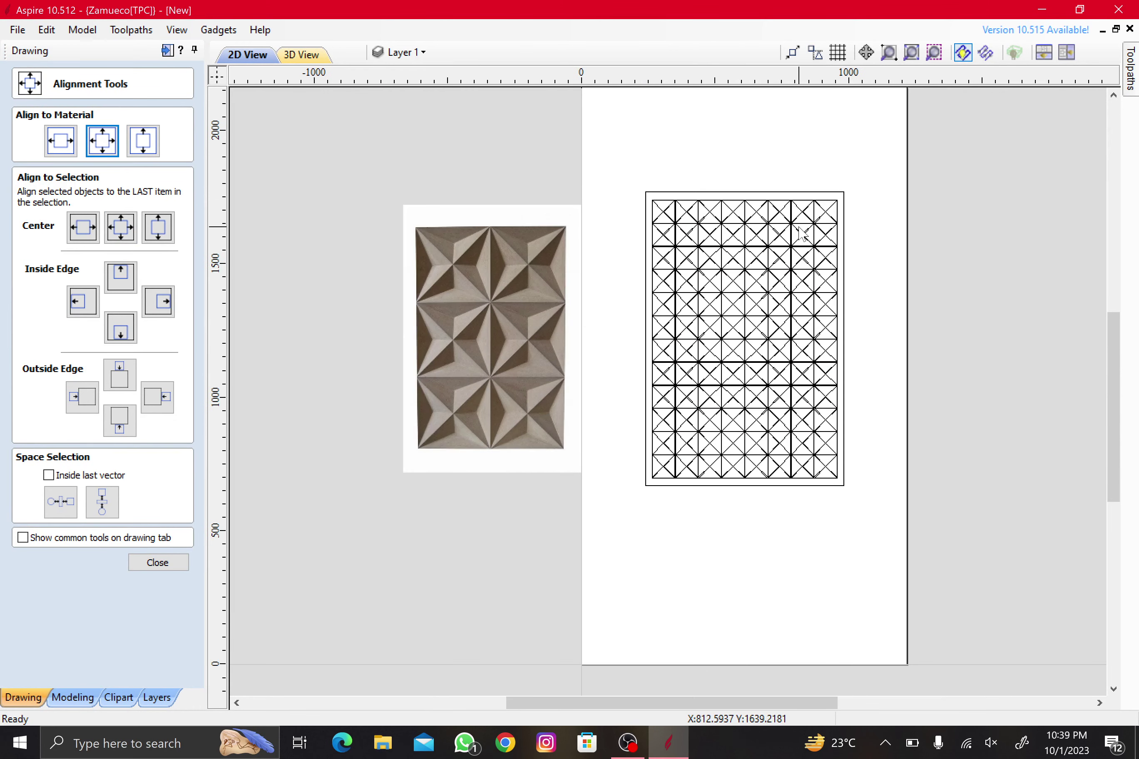
click(762, 196)
click(1130, 68)
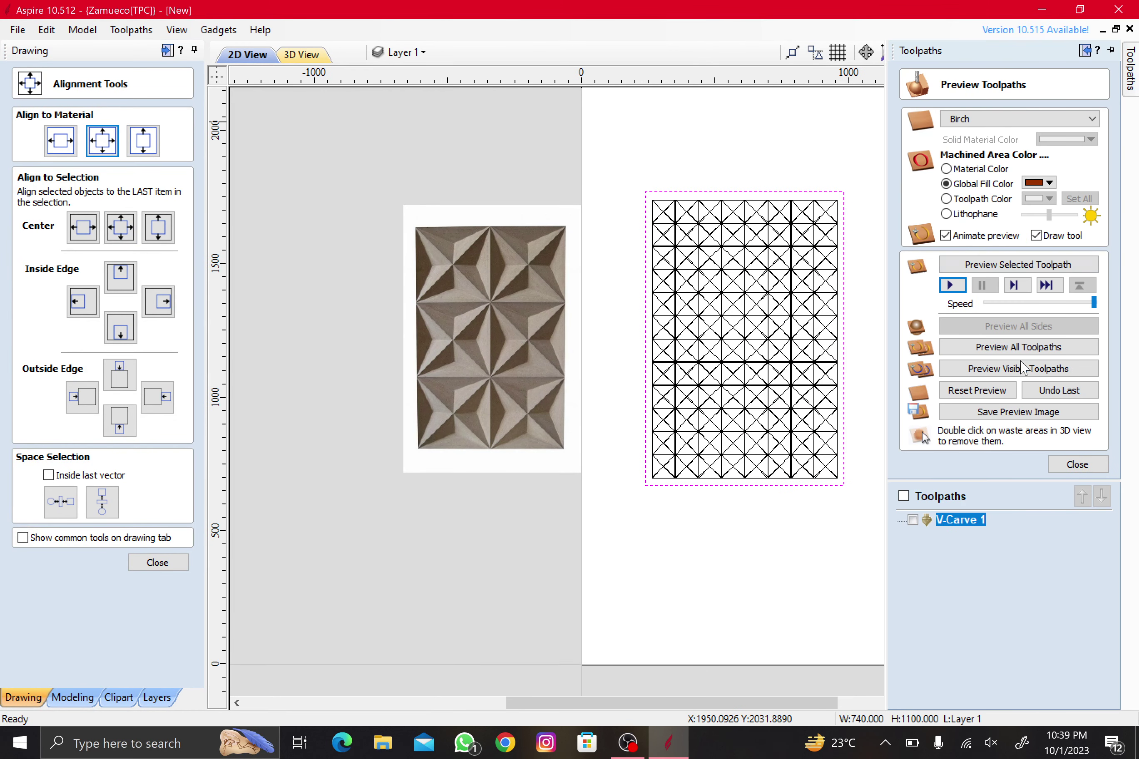
click(1055, 466)
click(157, 563)
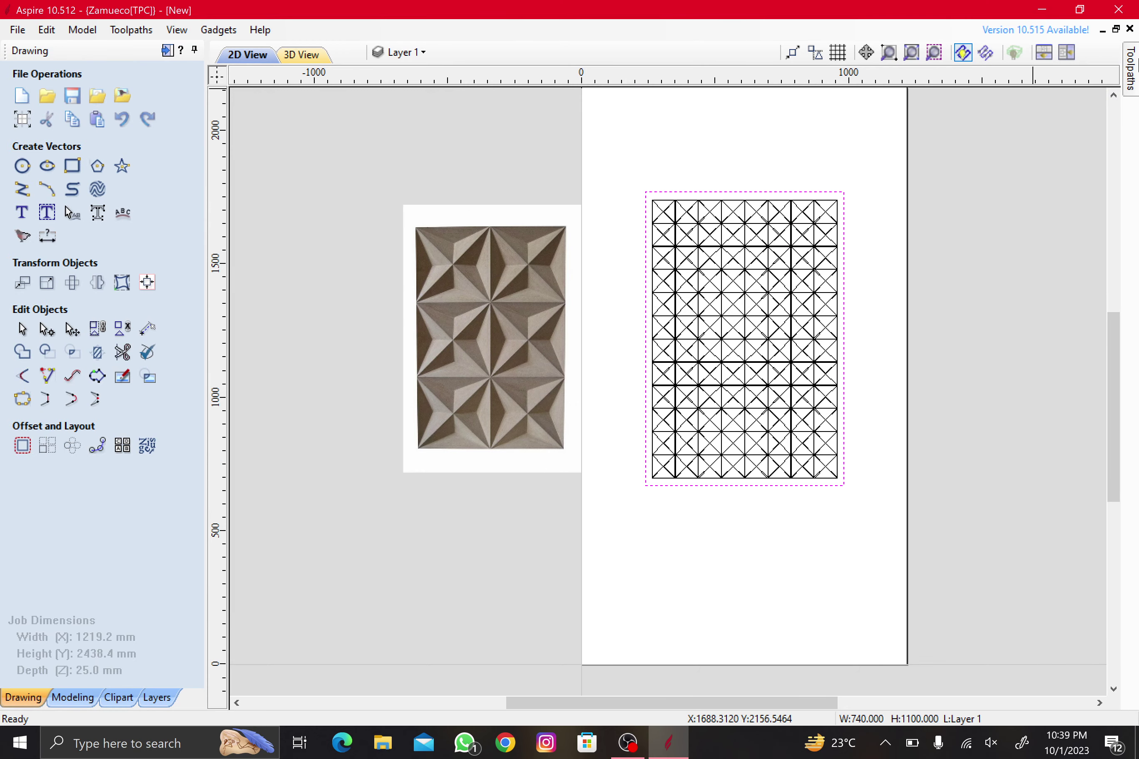
- Calculate Profile 1 on the frame vector: 25 mm deep in one pass, accepting the cut-through warning
click(1130, 69)
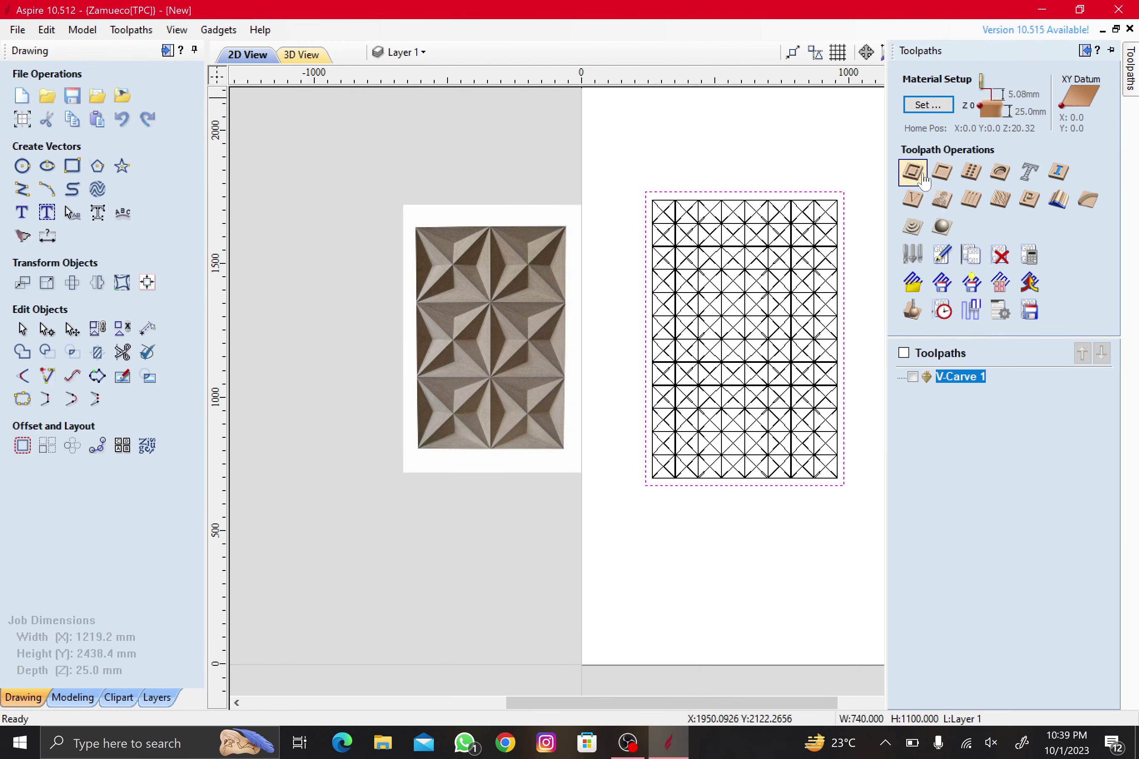
click(913, 172)
key(Tab)
text(25)
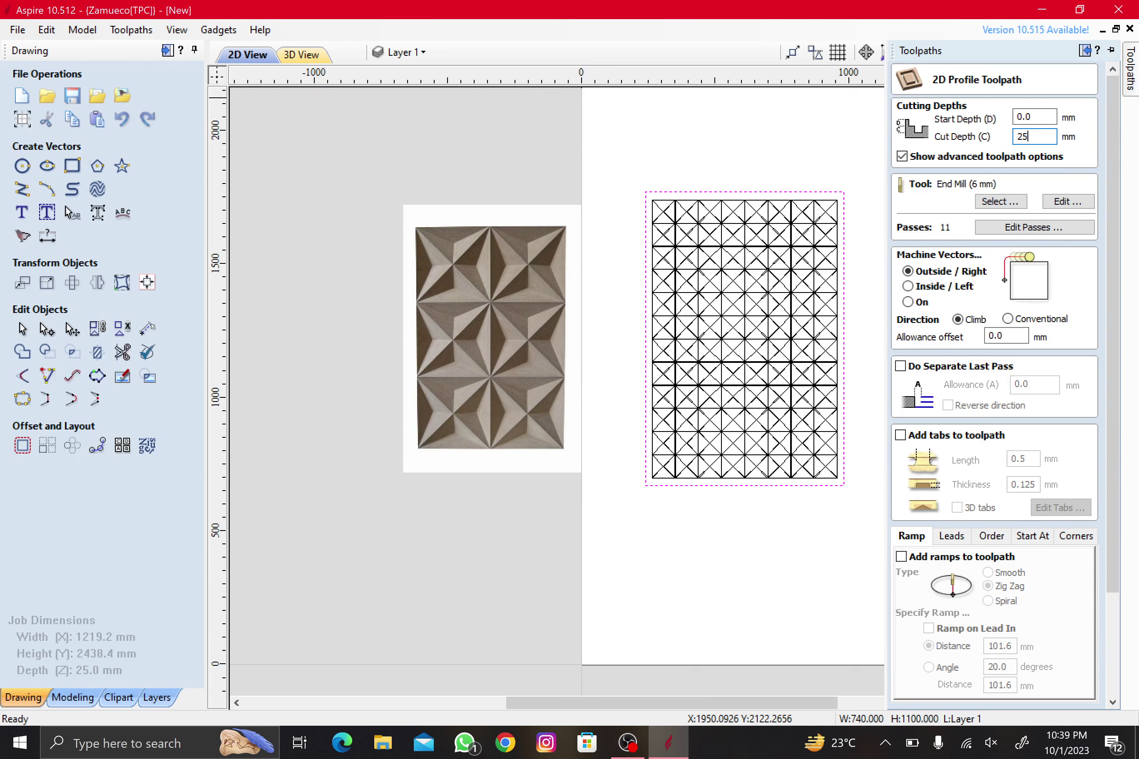
click(1029, 227)
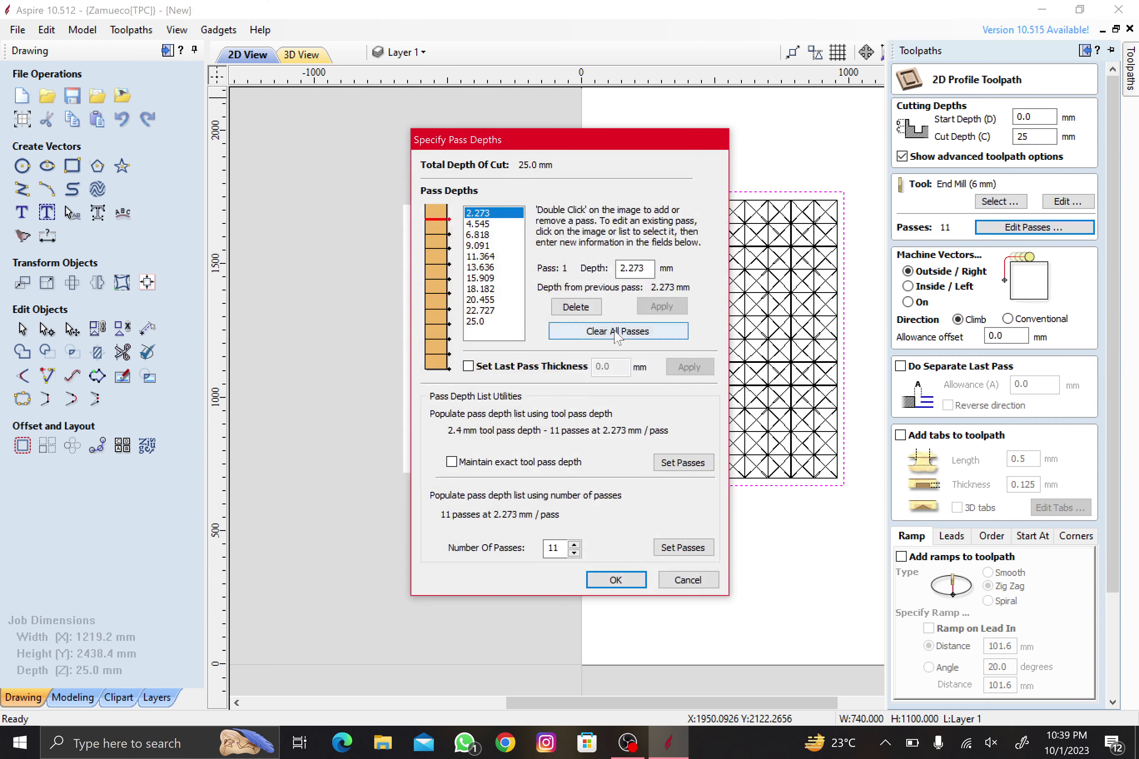
click(633, 574)
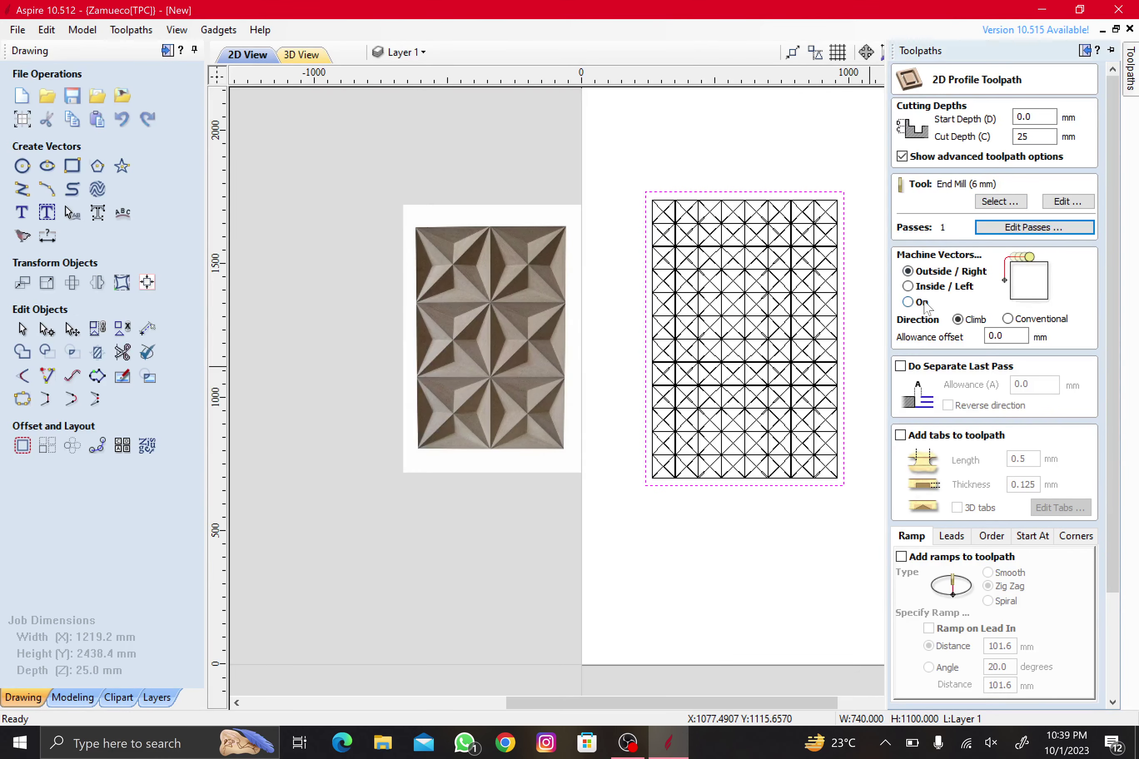
click(907, 302)
scroll(1113, 395, down, 5)
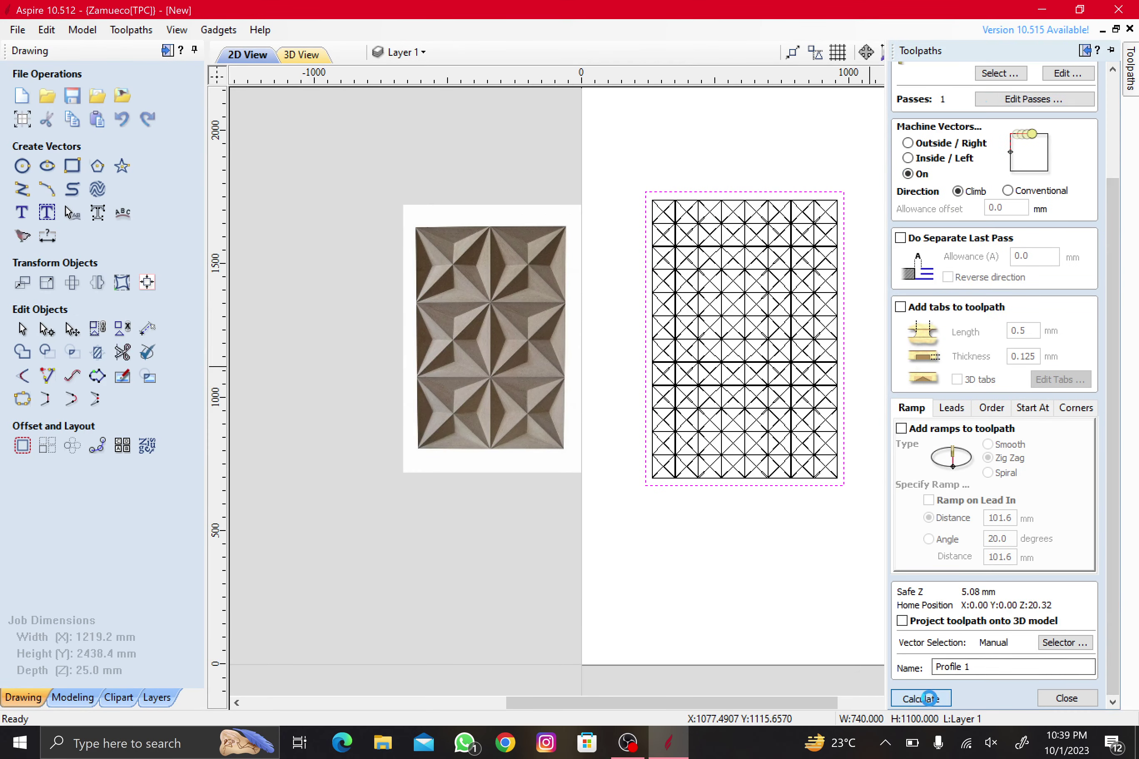
click(916, 697)
click(531, 460)
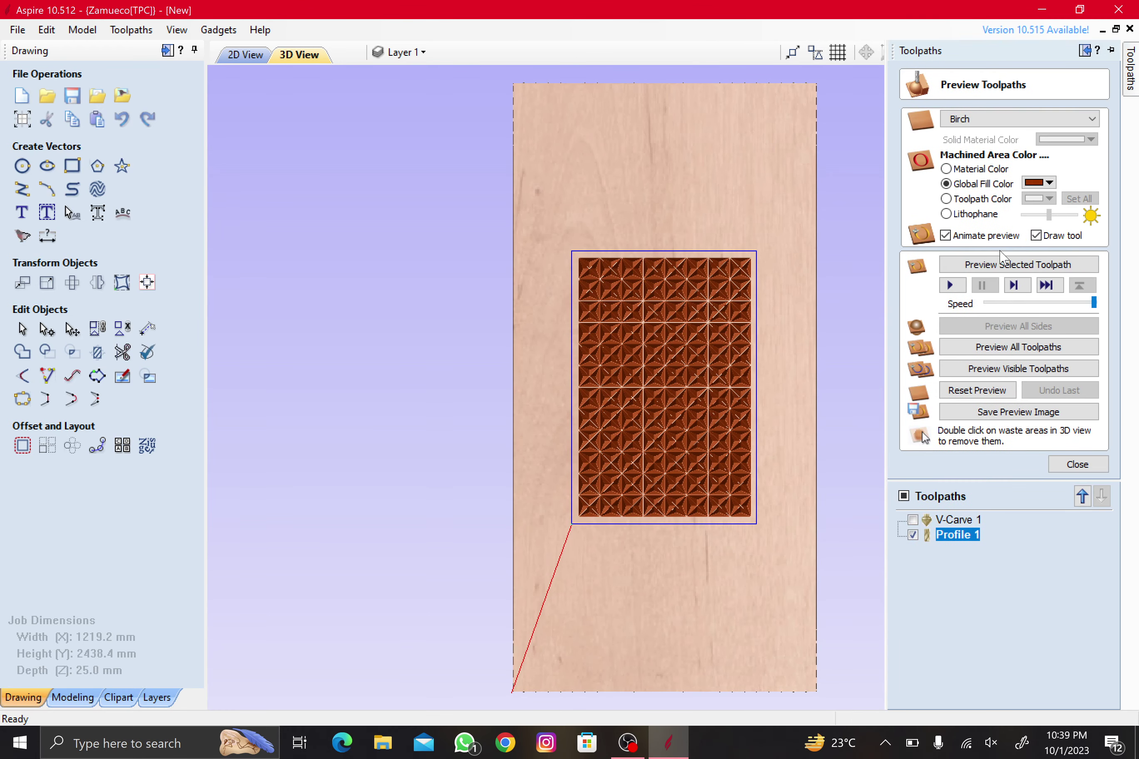
- Play the profile preview, zoom to check the panel is cut free, and return to 2D
click(952, 285)
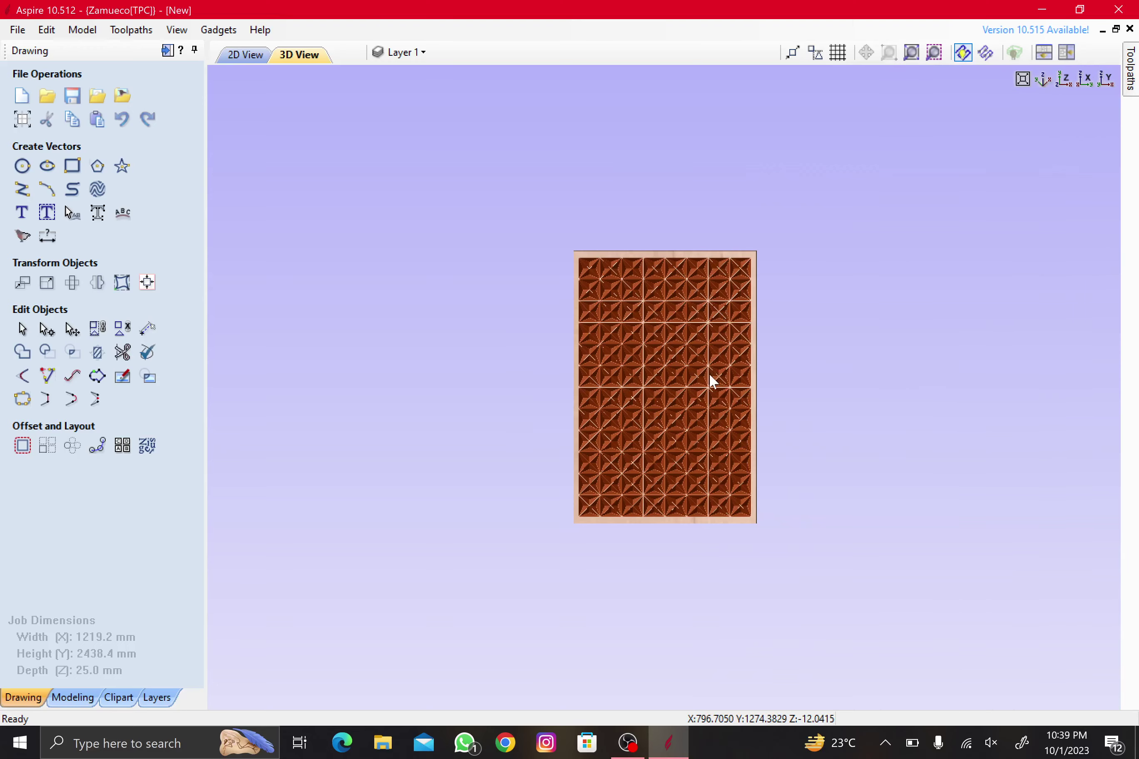
scroll(706, 375, up, 3)
scroll(696, 371, down, 1)
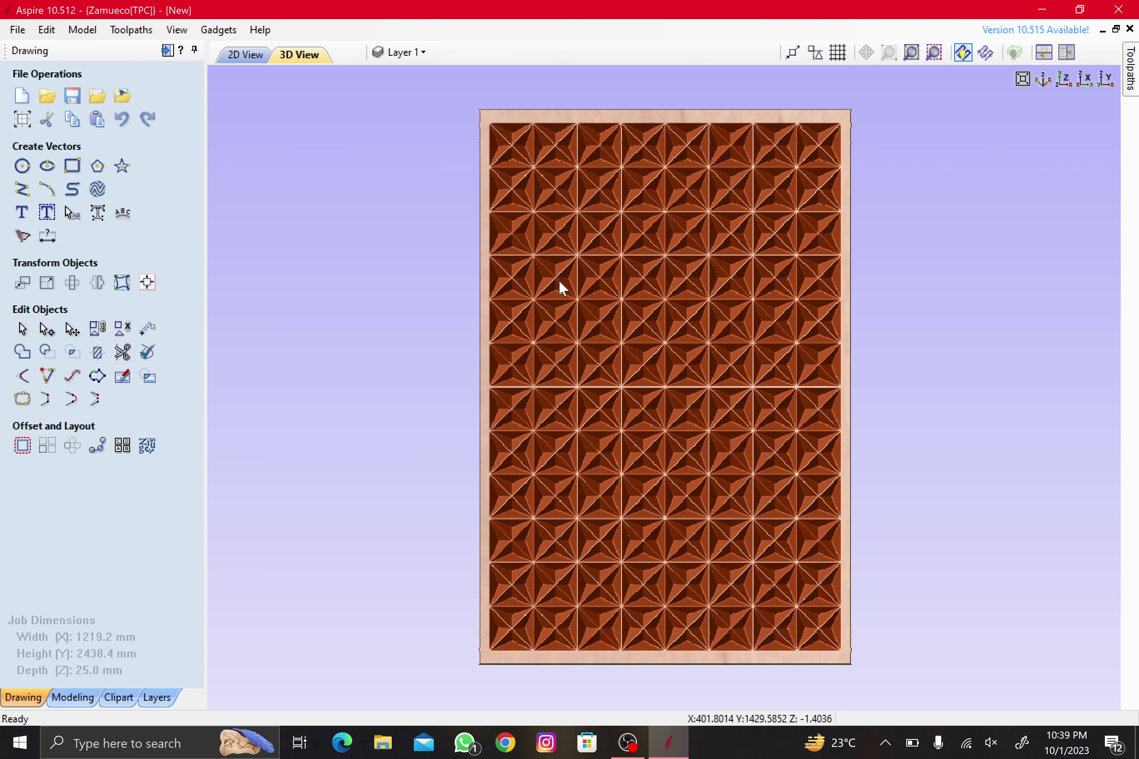
click(245, 53)
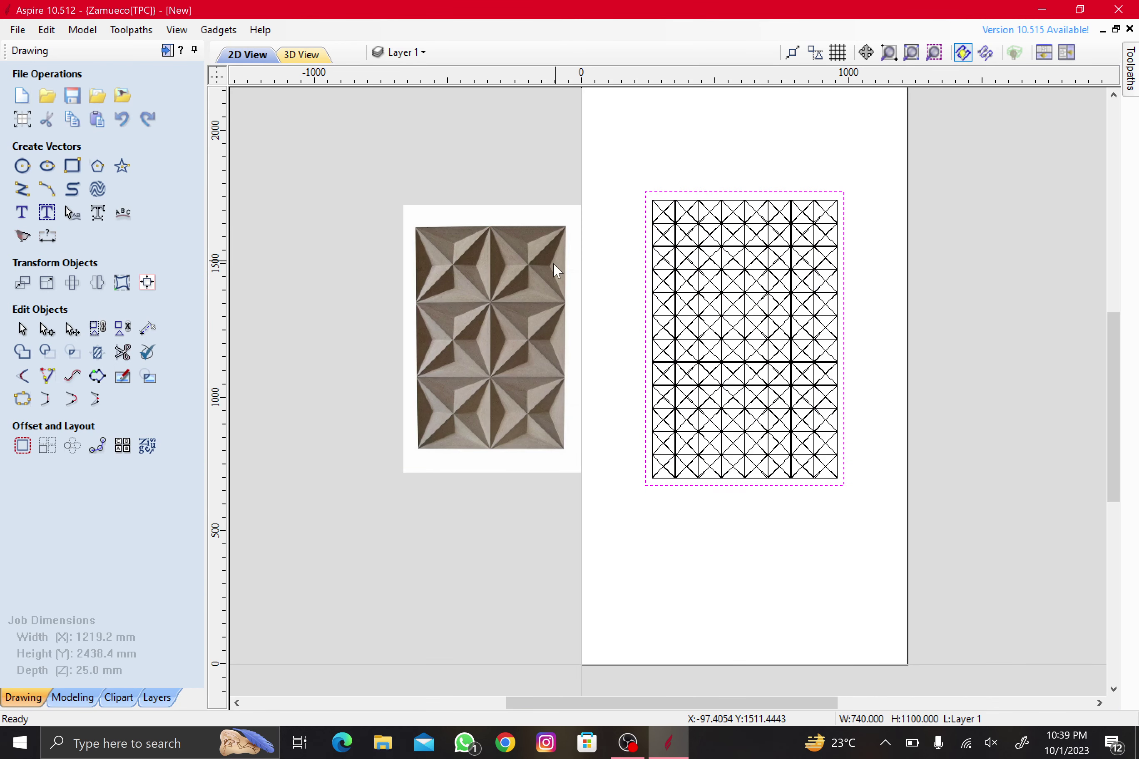
- Shift the reference photo slightly left, just off the sheet's edge, then deselect and zoom to compare
scroll(544, 322, down, 2)
scroll(657, 344, up, 1)
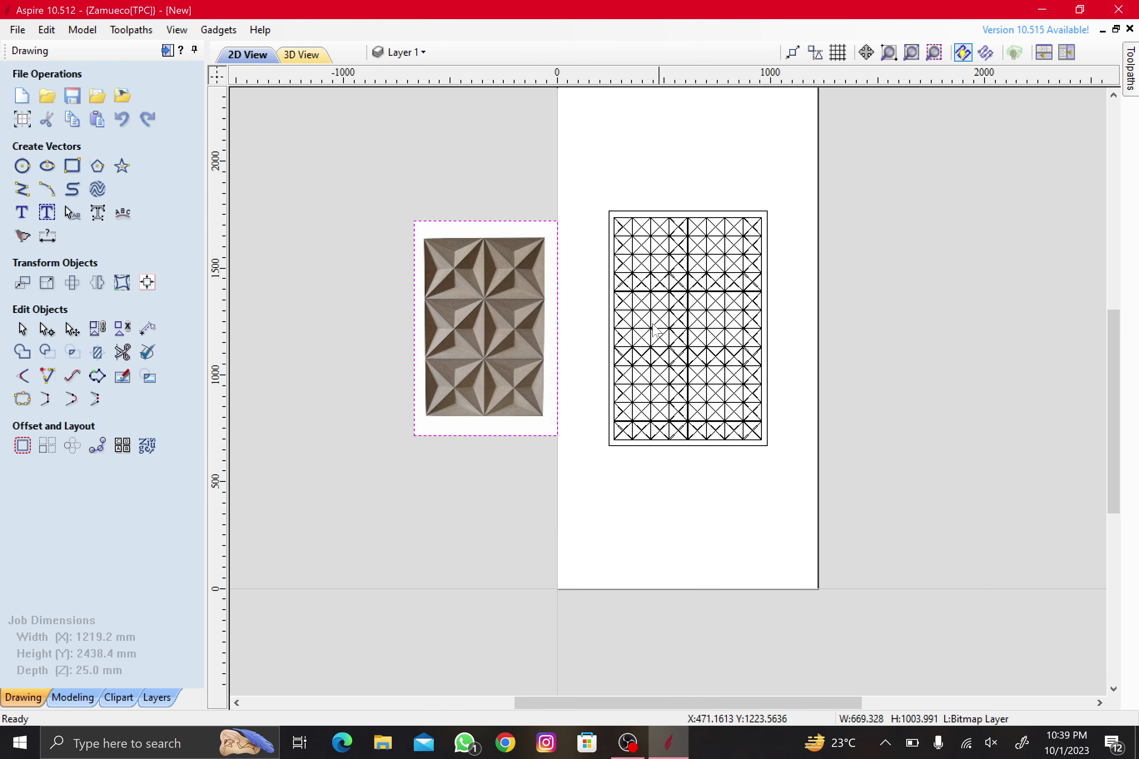
drag(490, 326, 468, 327)
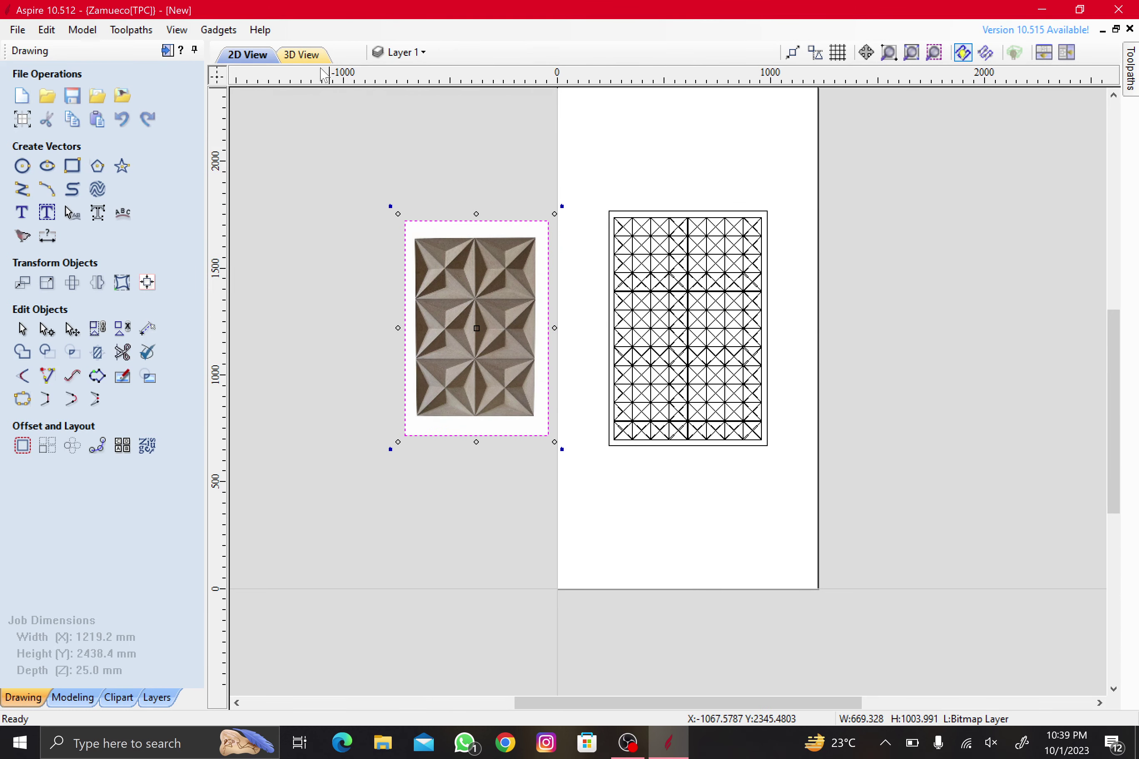
click(574, 183)
scroll(719, 294, up, 3)
scroll(719, 296, up, 1)
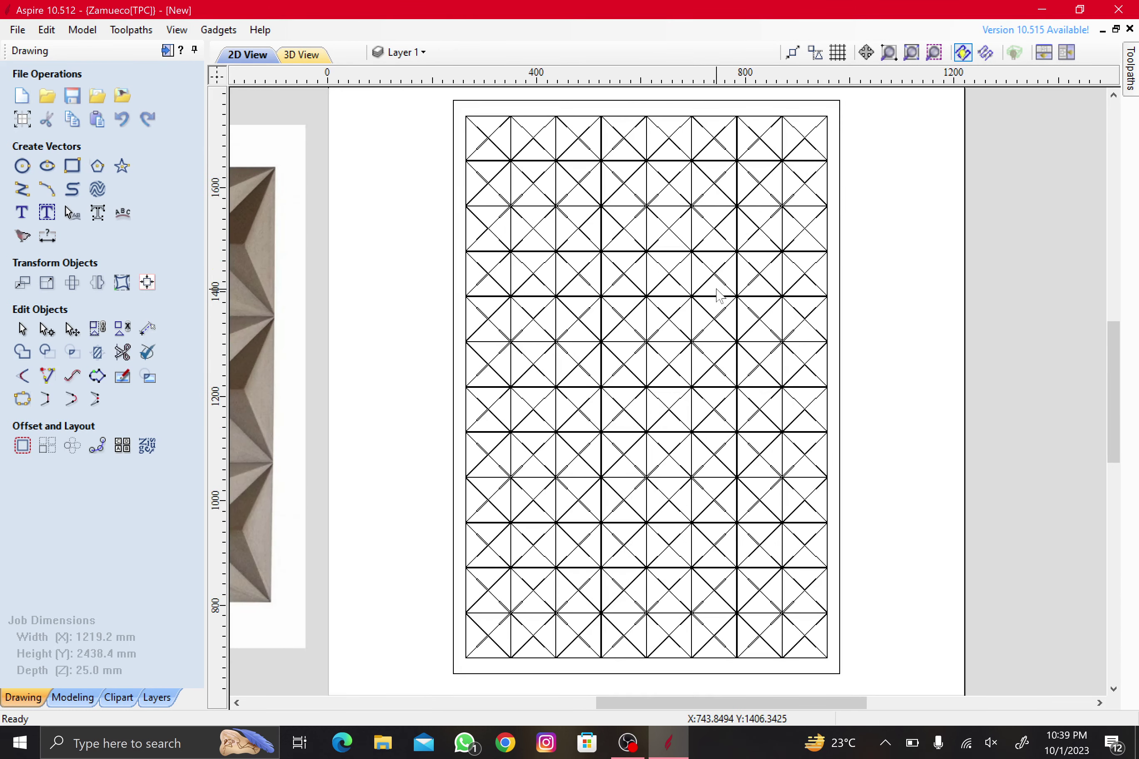
scroll(735, 351, down, 2)
scroll(255, 353, up, 3)
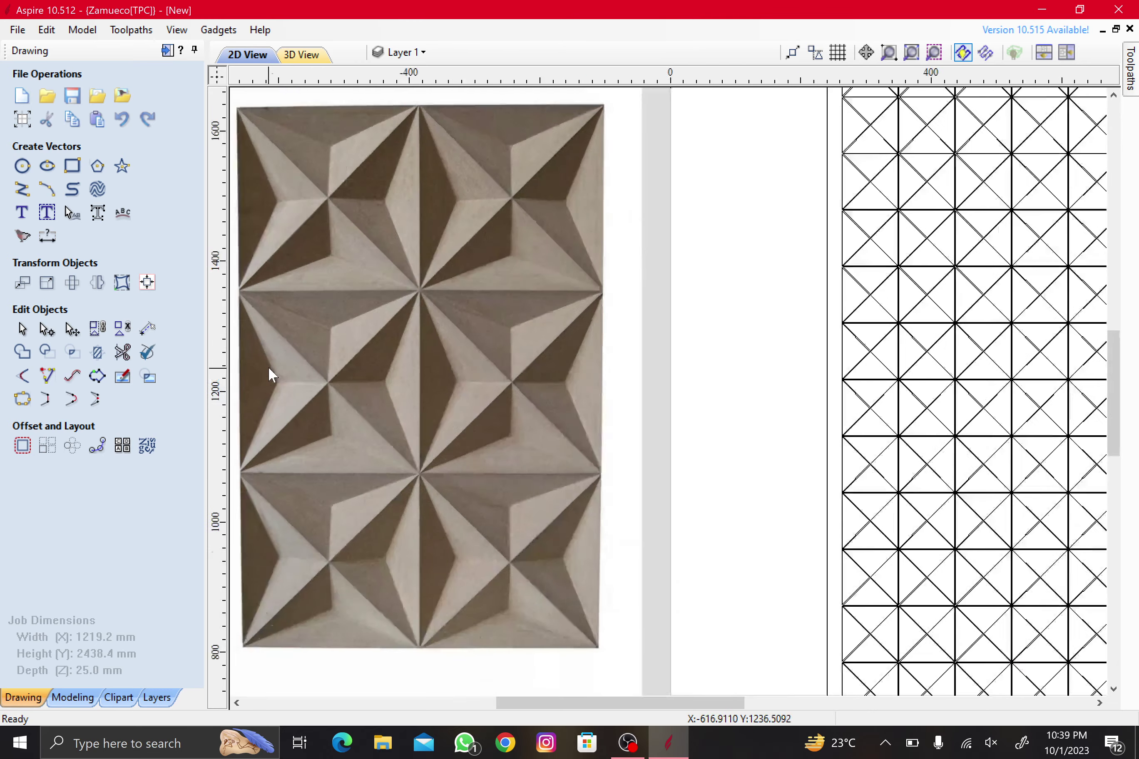
scroll(270, 374, up, 1)
scroll(270, 373, down, 3)
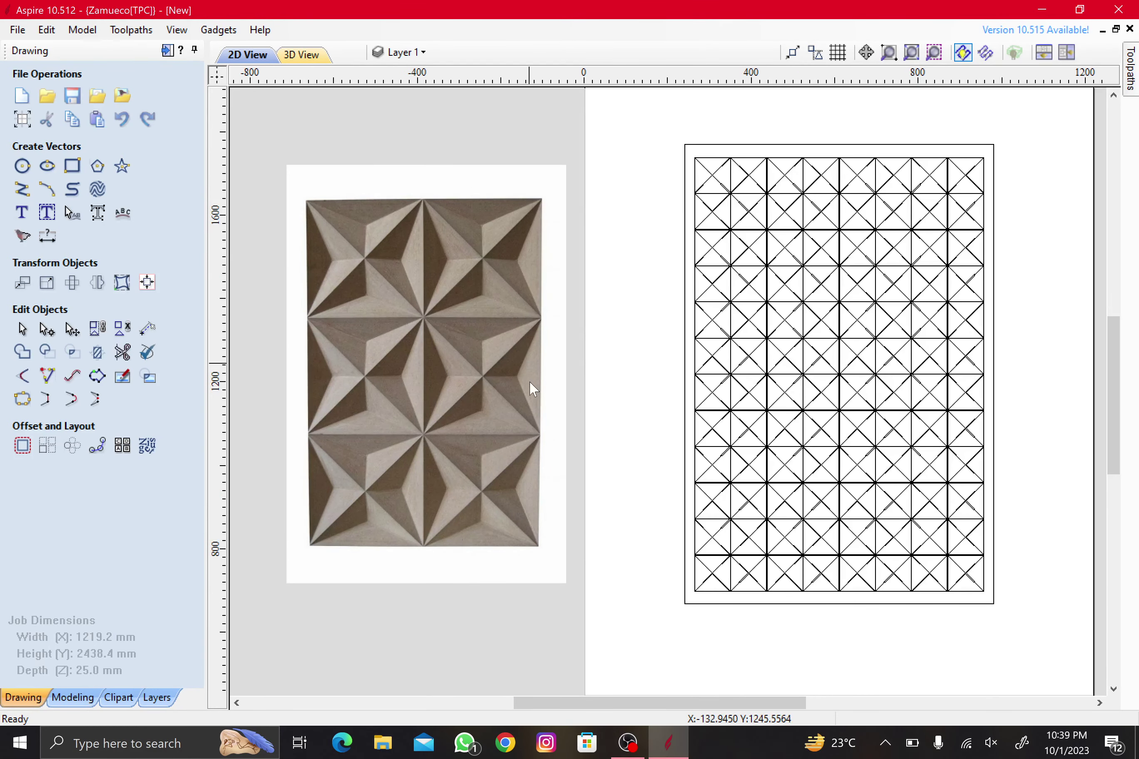
click(327, 56)
scroll(595, 353, down, 2)
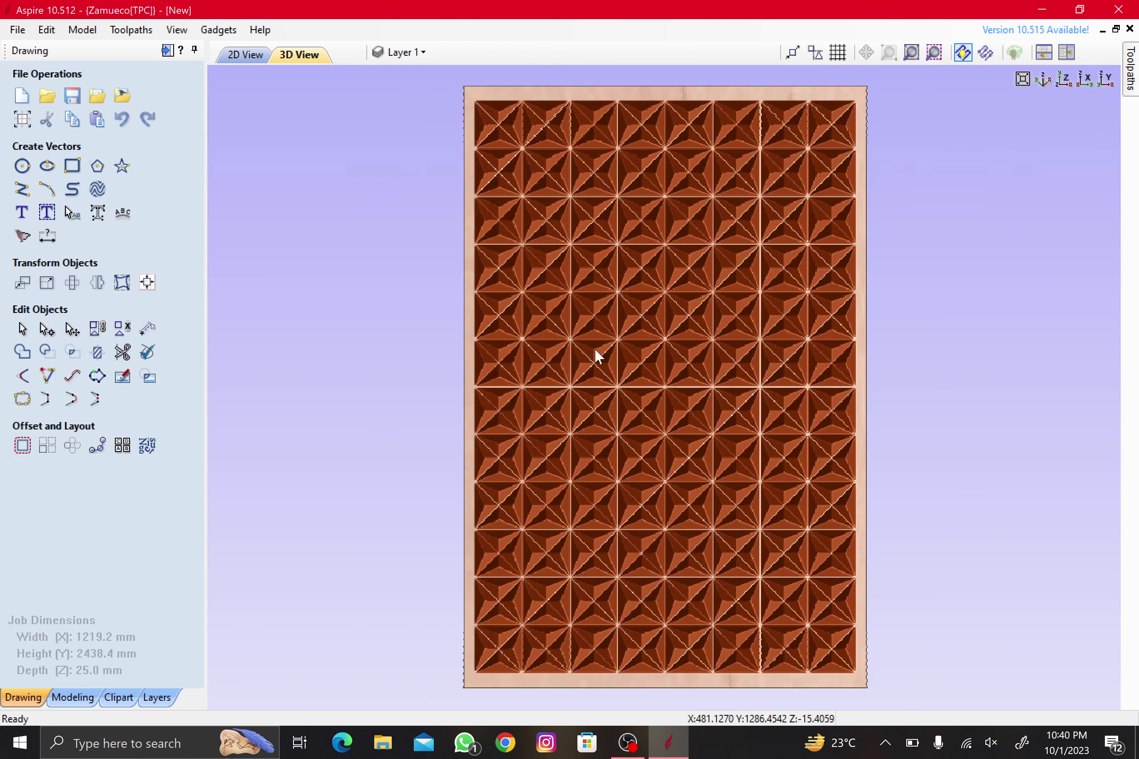
click(257, 63)
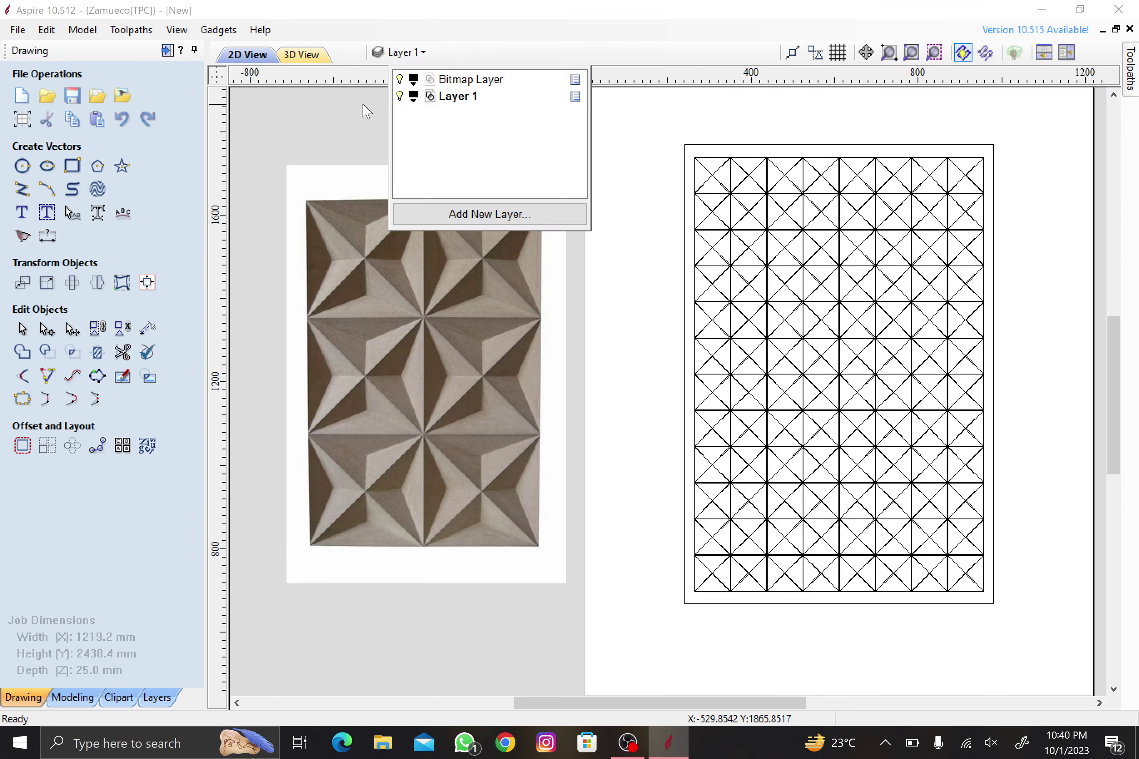
scroll(583, 210, down, 2)
scroll(800, 148, down, 1)
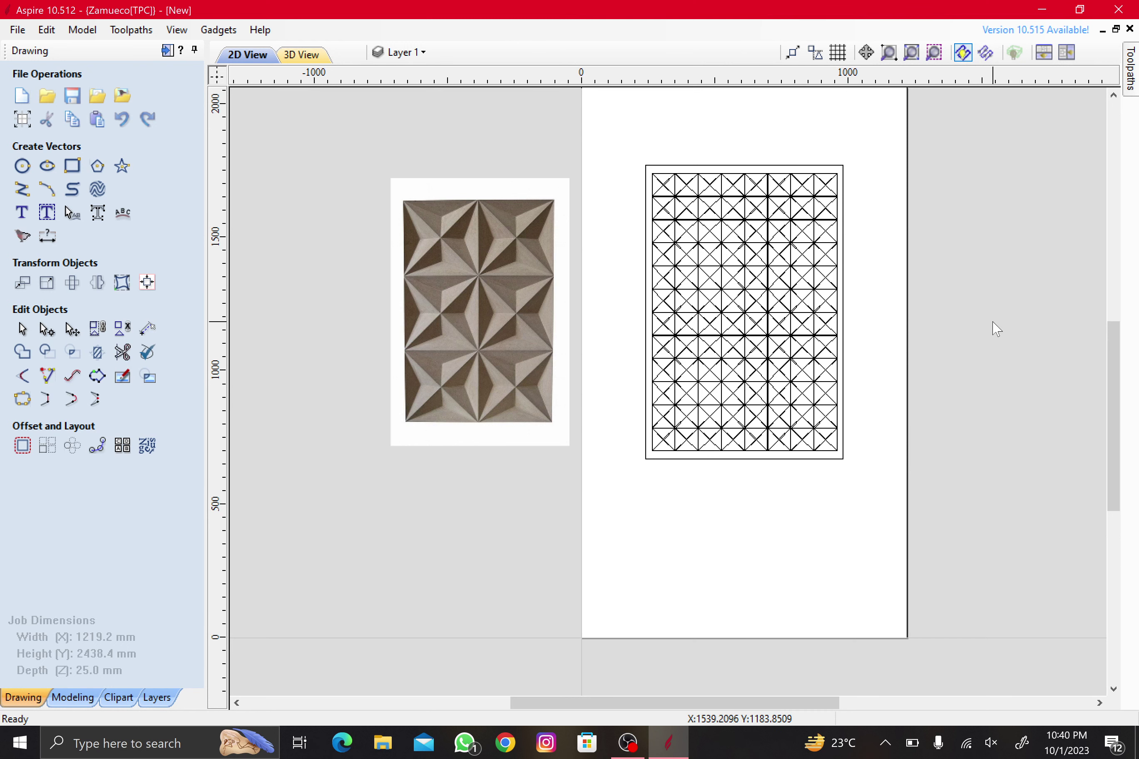
drag(1097, 100, 878, 359)
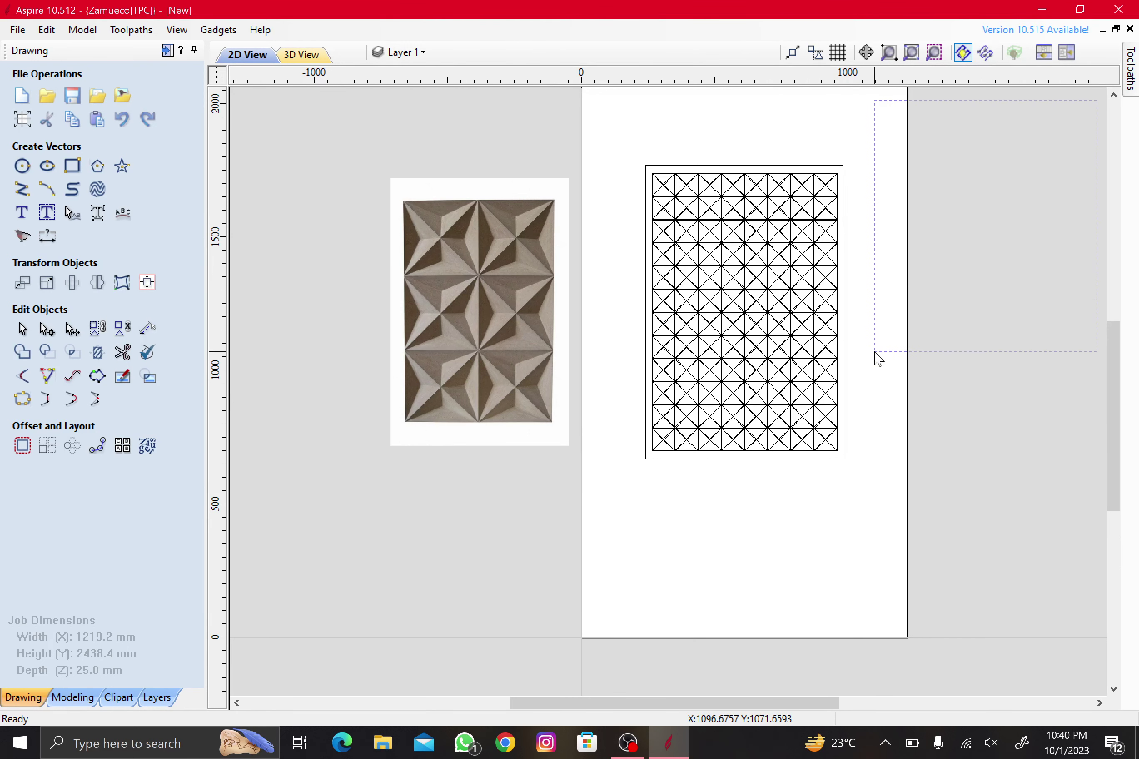